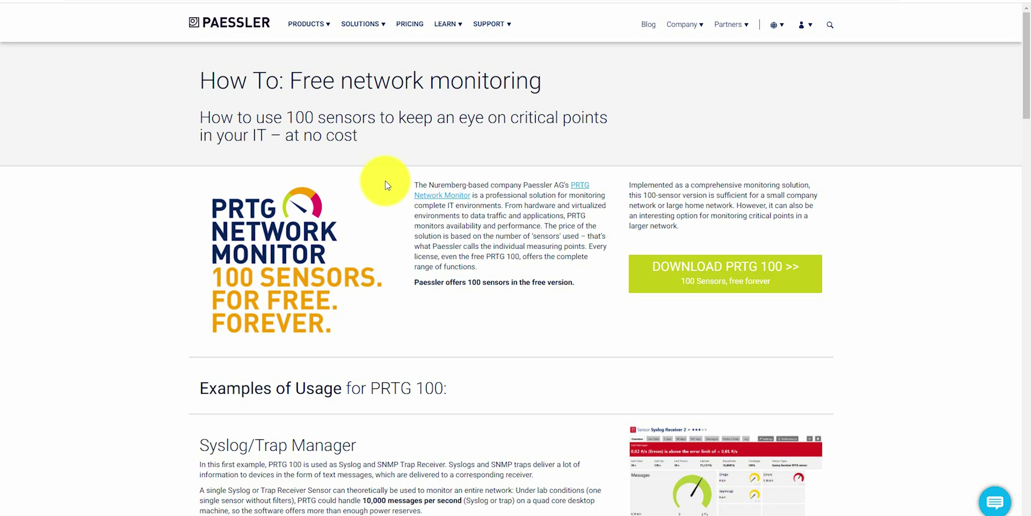
# Step: Start the free PRTG 100 download and copy the license key from the confirmation page
pyautogui.click(744, 282)
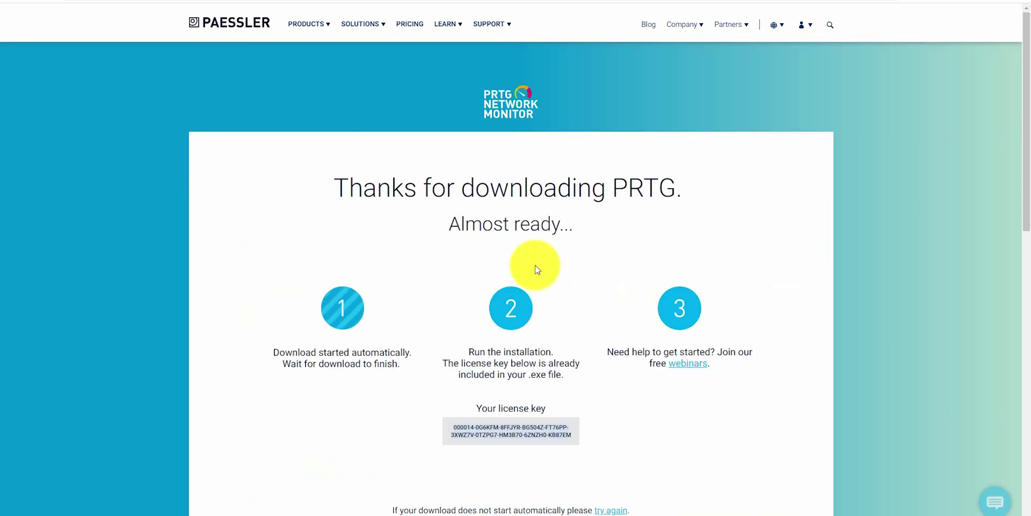
pyautogui.rightClick(514, 436)
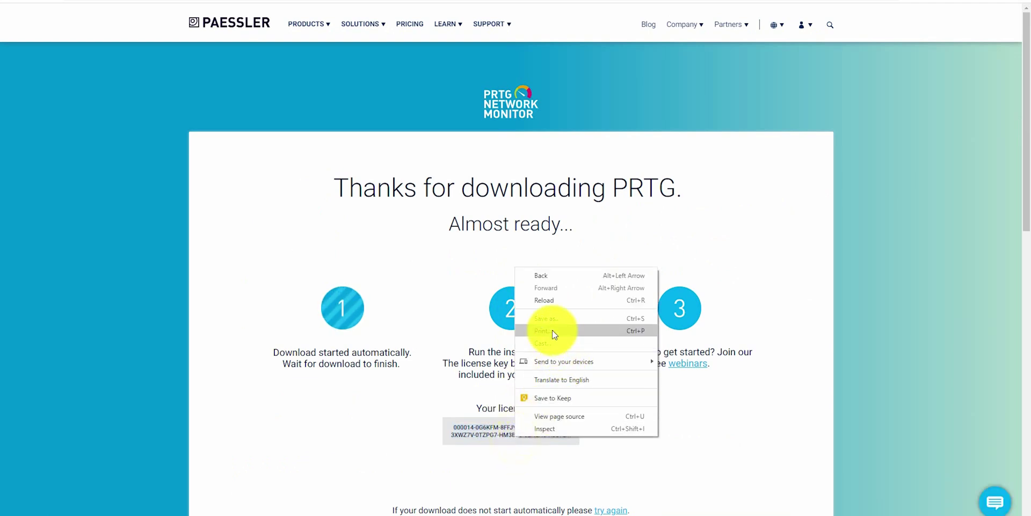
pyautogui.click(472, 438)
pyautogui.click(472, 433)
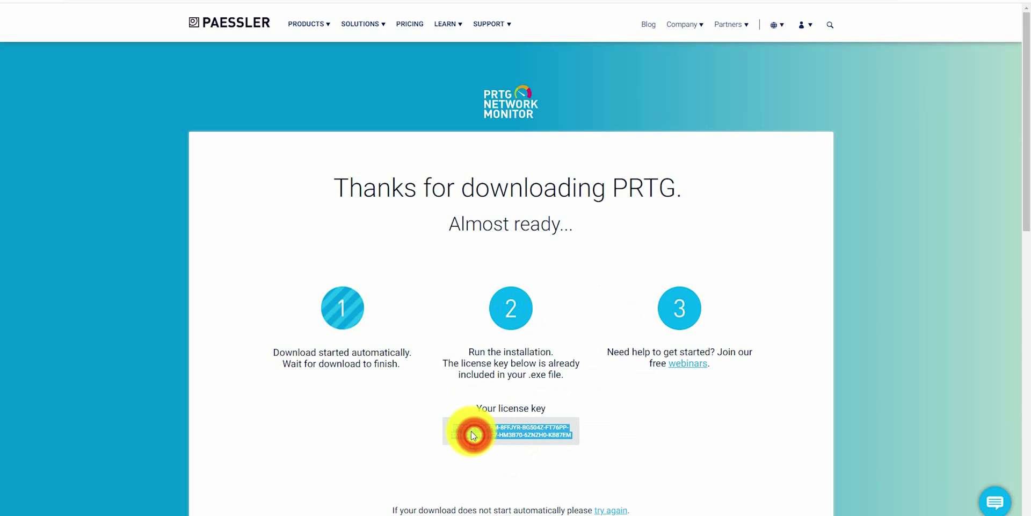
pyautogui.rightClick(472, 433)
pyautogui.click(502, 439)
pyautogui.scroll(-2, 403, 406)
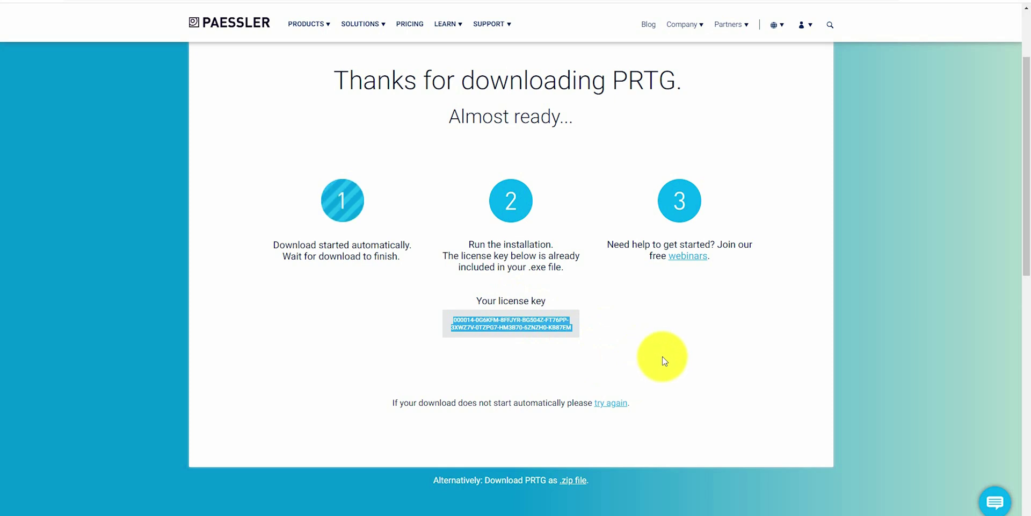
# Step: Run the PRTG installer in English, accept the license, and paste the alert email address
pyautogui.click(615, 403)
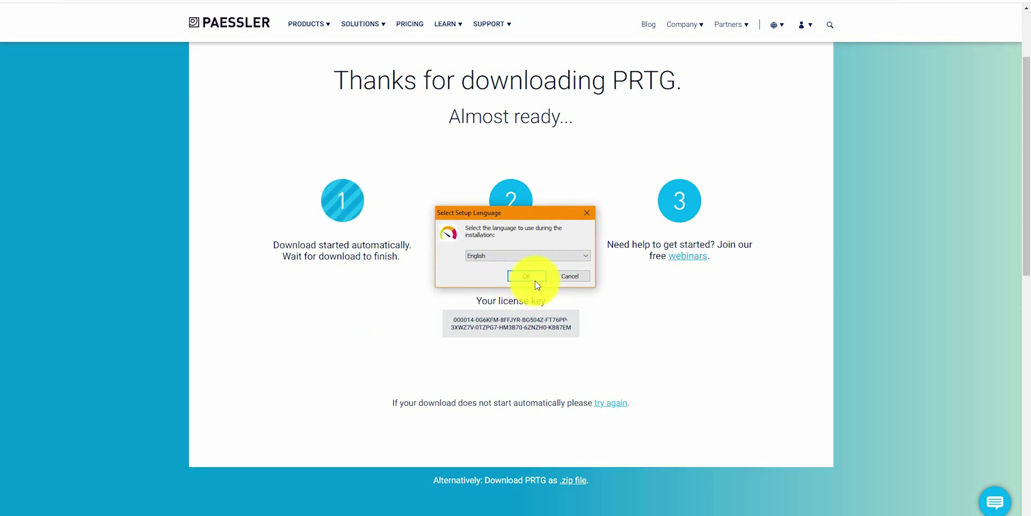
pyautogui.click(536, 277)
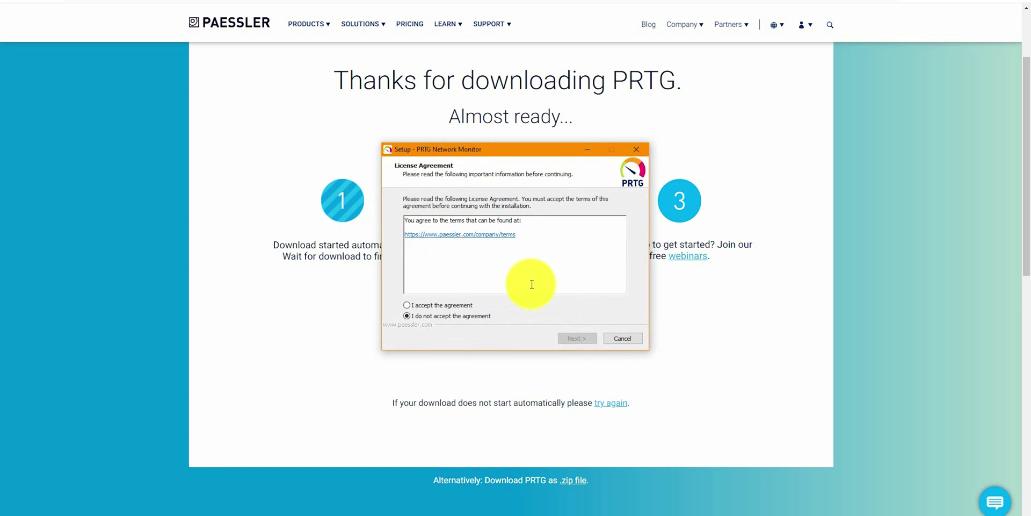
pyautogui.click(443, 304)
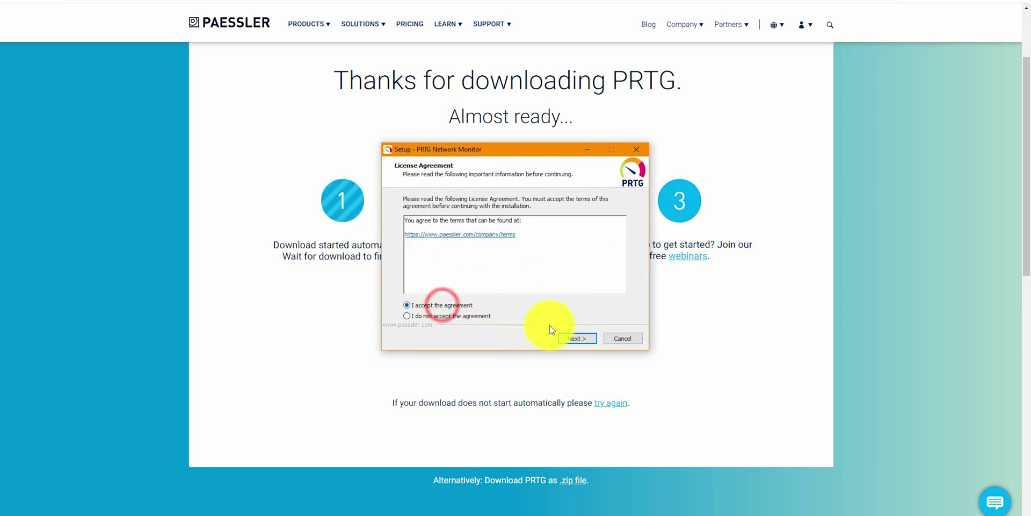
pyautogui.click(572, 337)
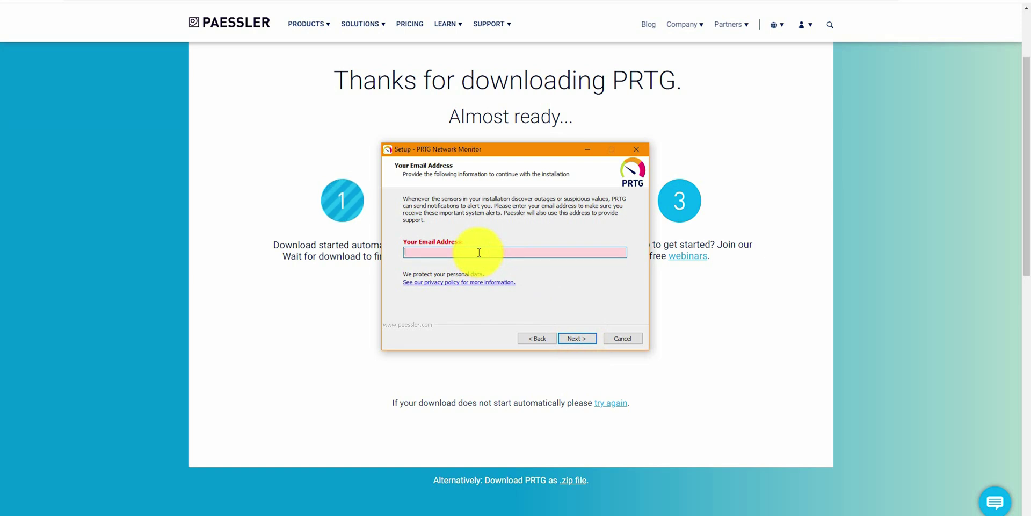
pyautogui.hotkey('ctrl', 'v')
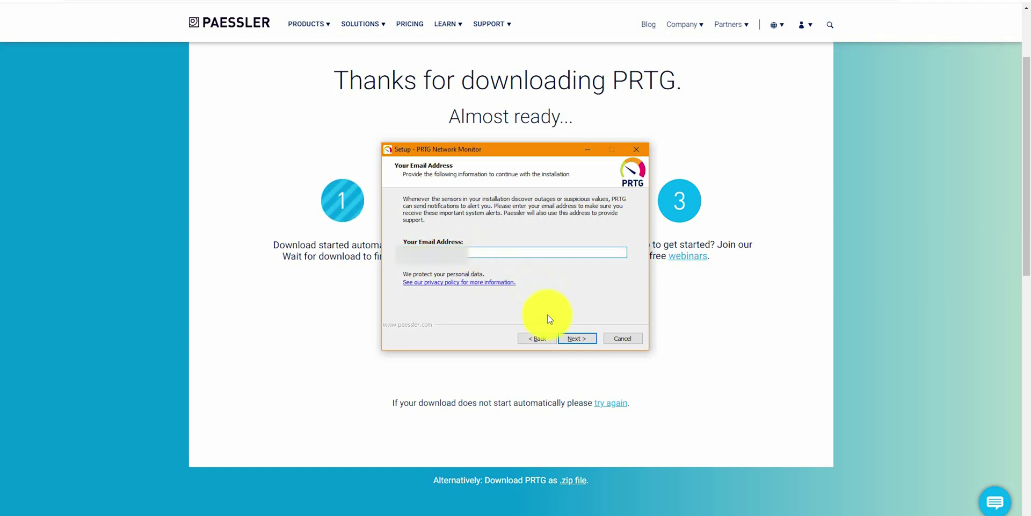
pyautogui.click(576, 337)
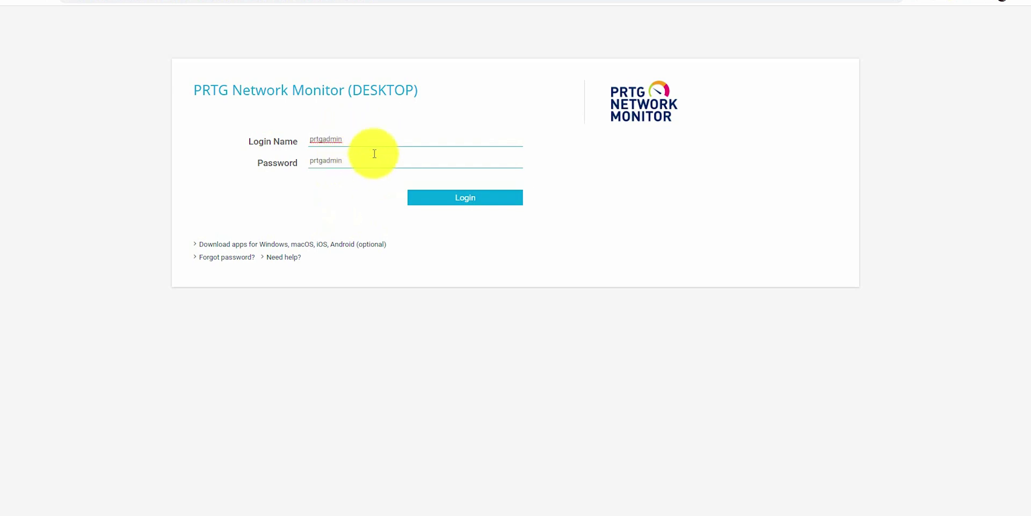
# Step: Log in with the default credentials and block the browser's notification prompt
pyautogui.click(470, 198)
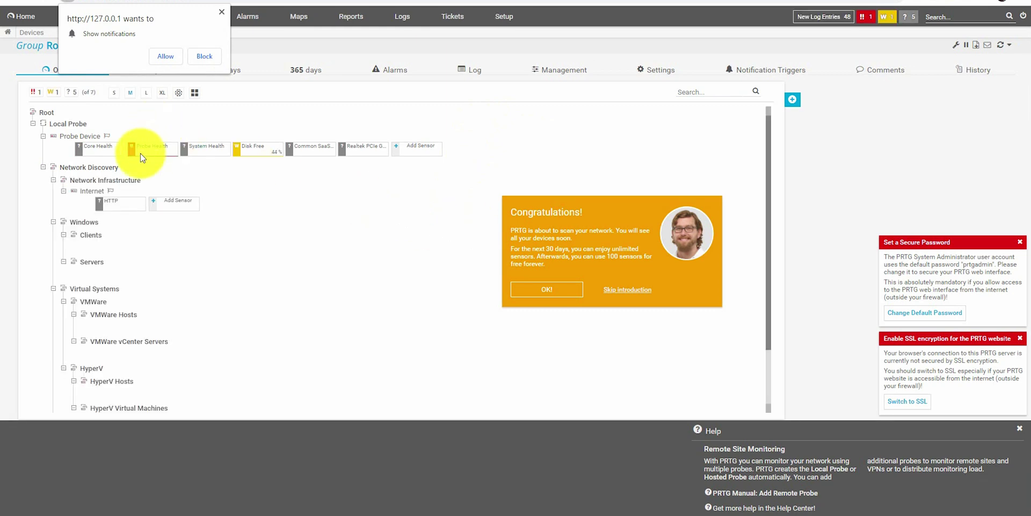
pyautogui.scroll(-2, 155, 305)
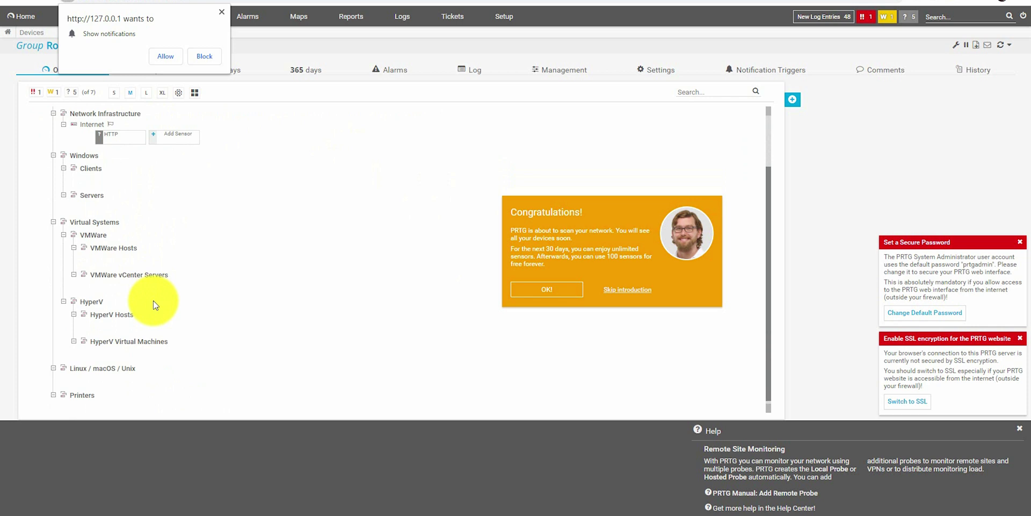
pyautogui.scroll(2, 153, 304)
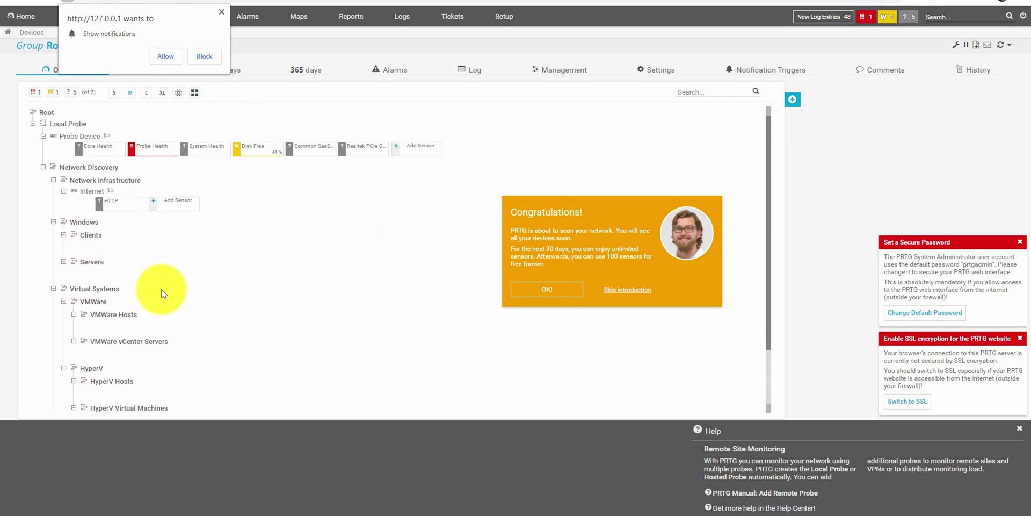
pyautogui.click(205, 58)
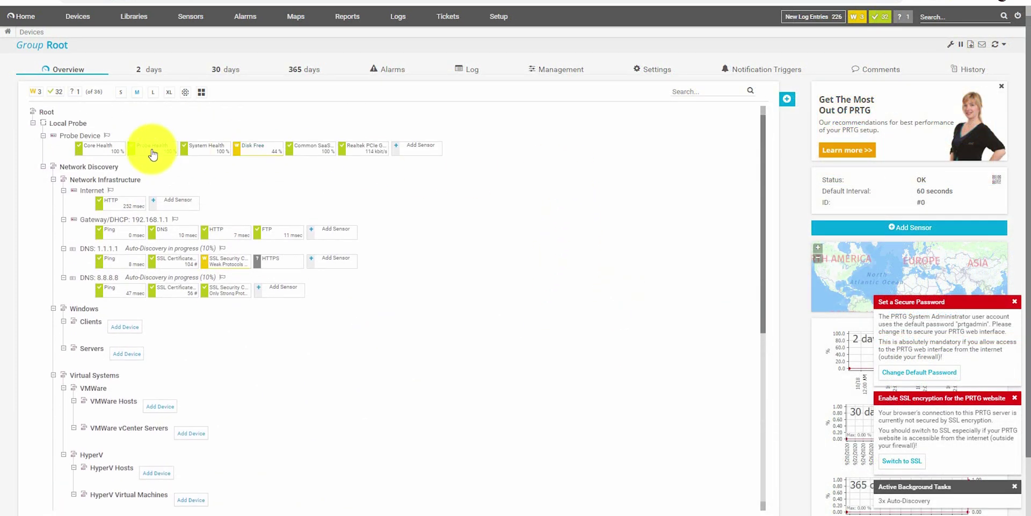
# Step: Expand Subnet 172.17.165 and Subnet 192.168.1 under Unknown Devices to list their hosts
pyautogui.scroll(-5, 435, 304)
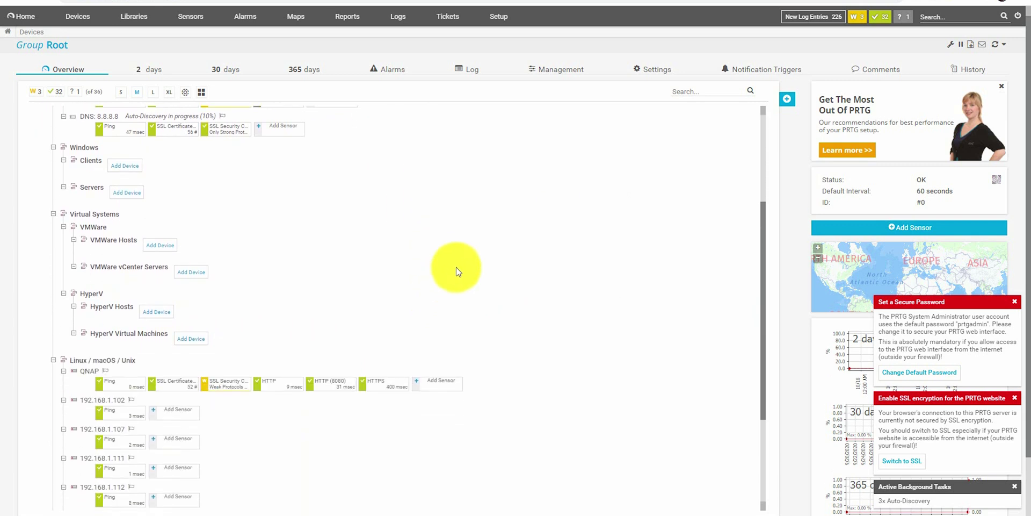
pyautogui.scroll(-3, 456, 271)
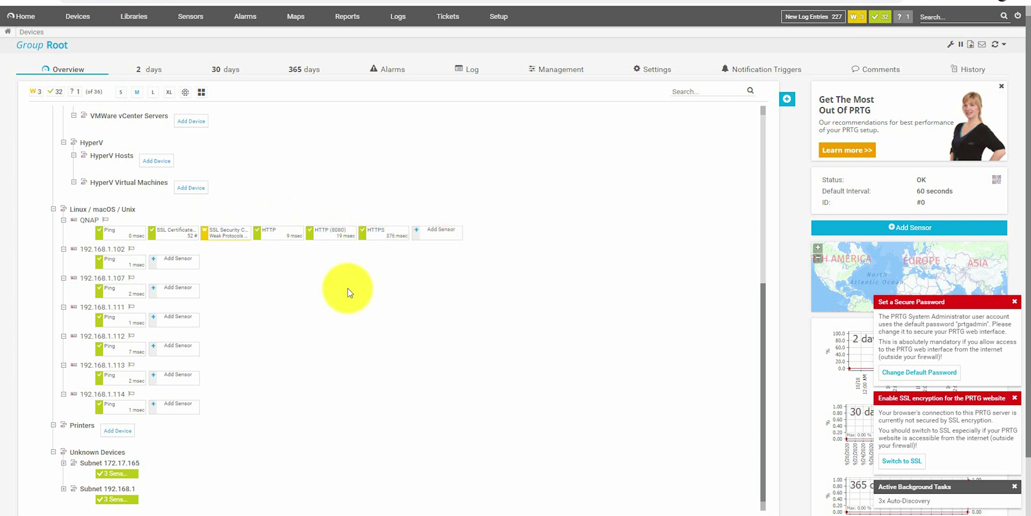
pyautogui.scroll(-2, 345, 288)
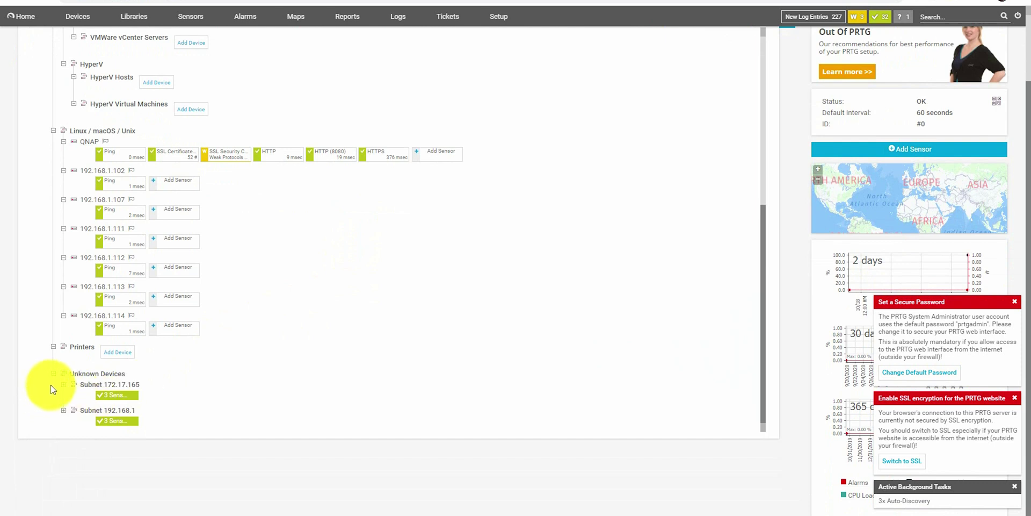
pyautogui.click(64, 385)
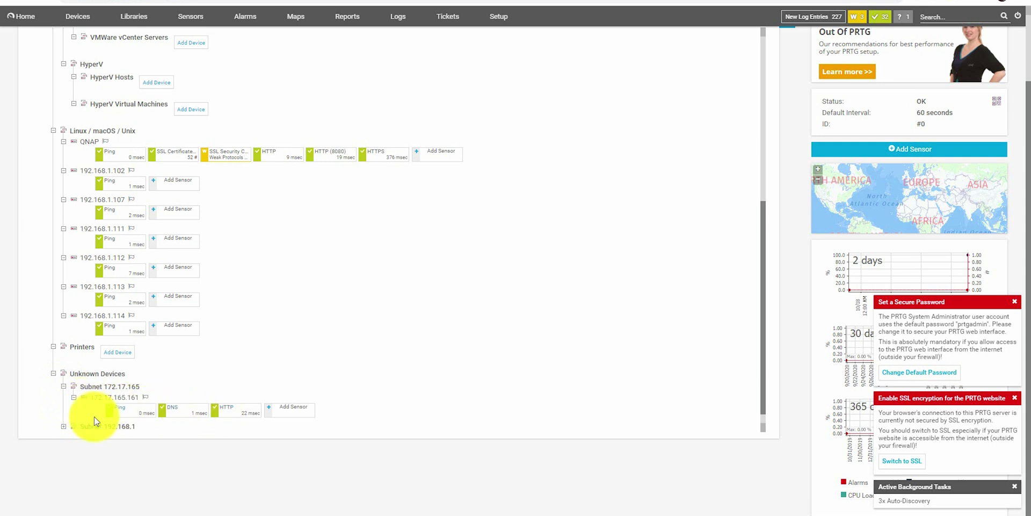
pyautogui.click(64, 427)
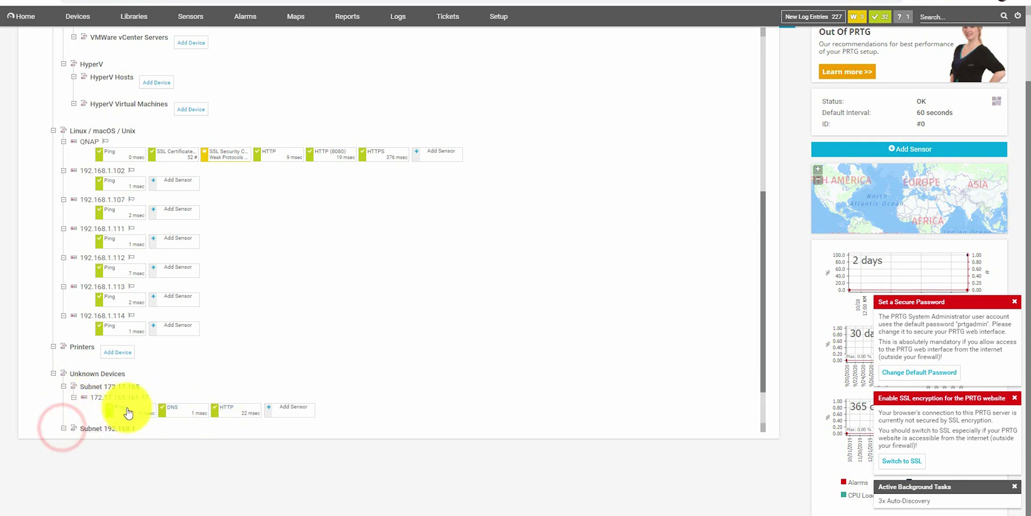
pyautogui.scroll(-1, 129, 411)
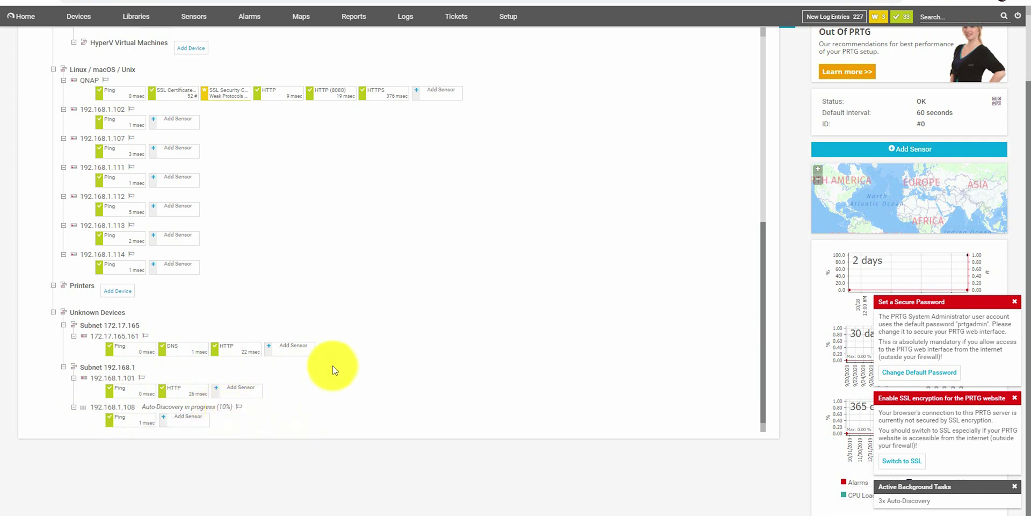
pyautogui.scroll(8, 333, 365)
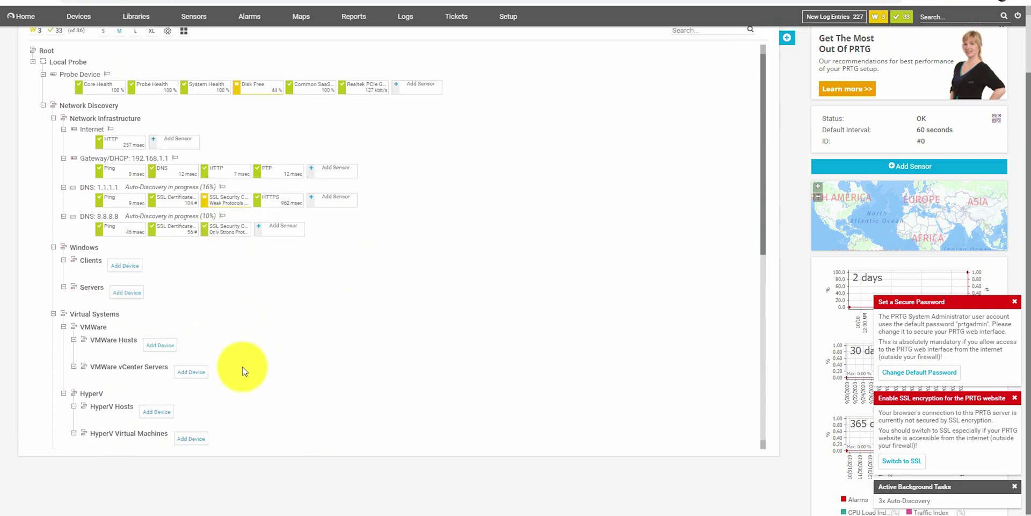
pyautogui.scroll(2, 243, 369)
pyautogui.scroll(-3, 341, 309)
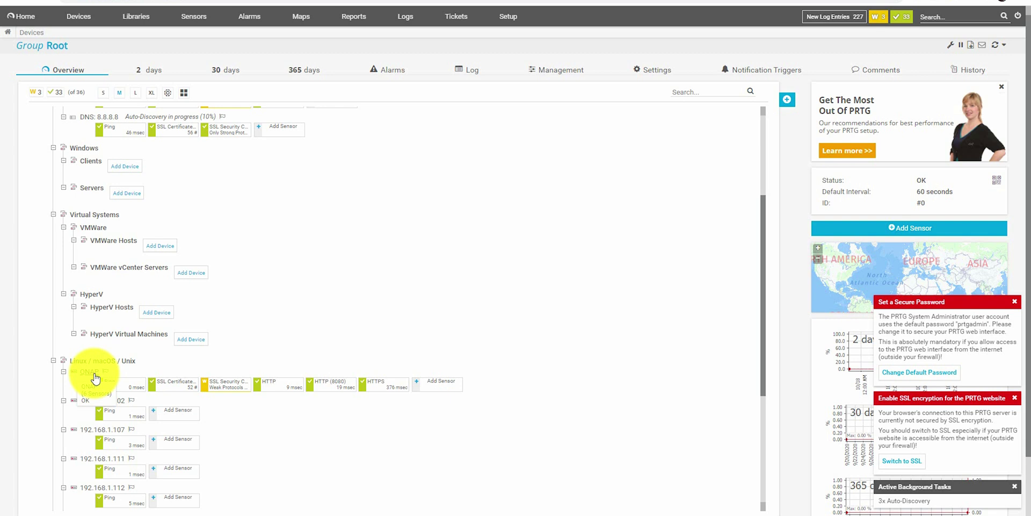
pyautogui.moveTo(96, 378)
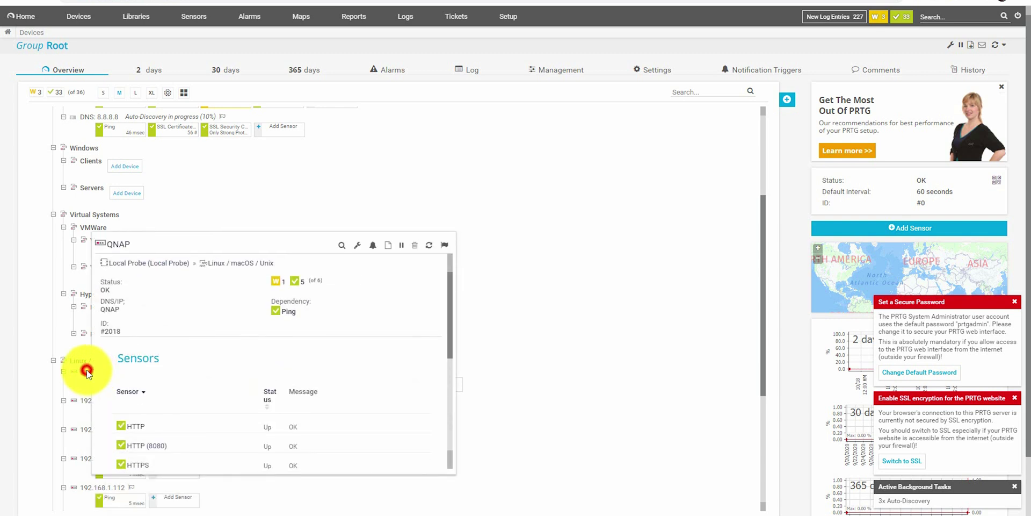
pyautogui.click(86, 370)
pyautogui.click(87, 371)
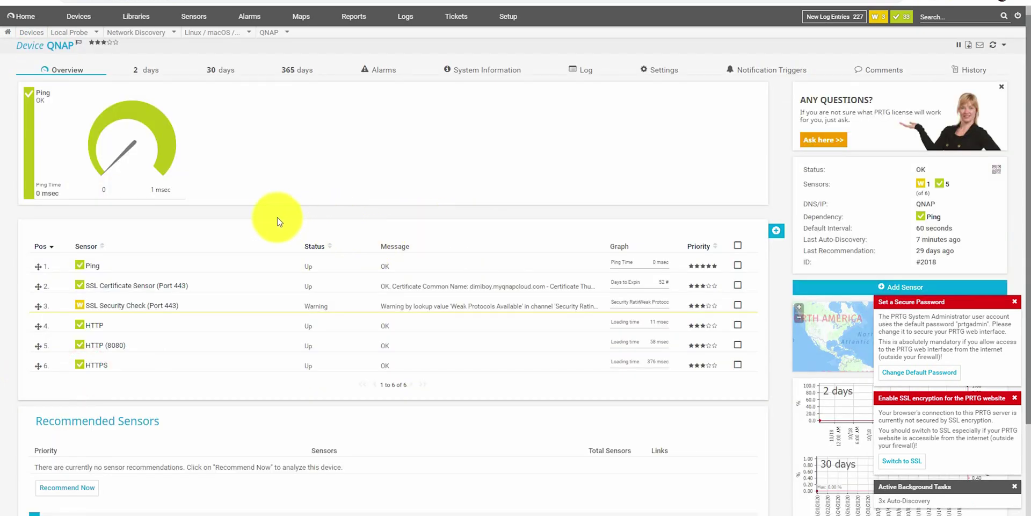
pyautogui.click(671, 75)
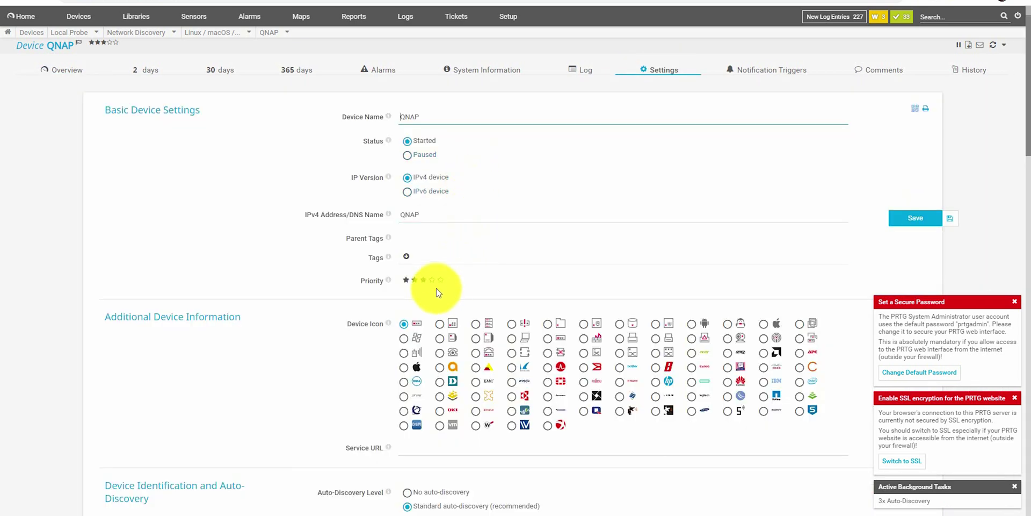
pyautogui.scroll(-3, 436, 287)
pyautogui.scroll(-3, 350, 288)
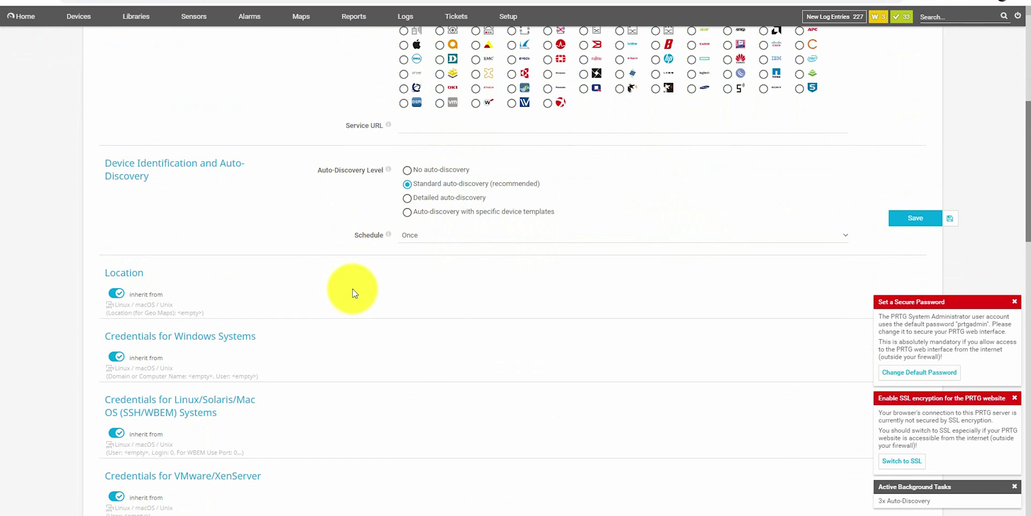
pyautogui.scroll(6, 298, 343)
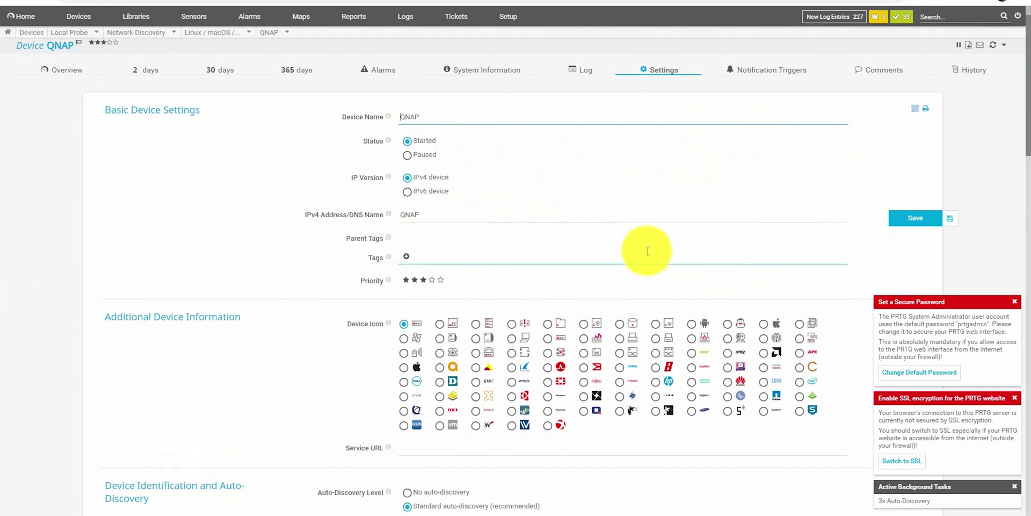
pyautogui.click(80, 65)
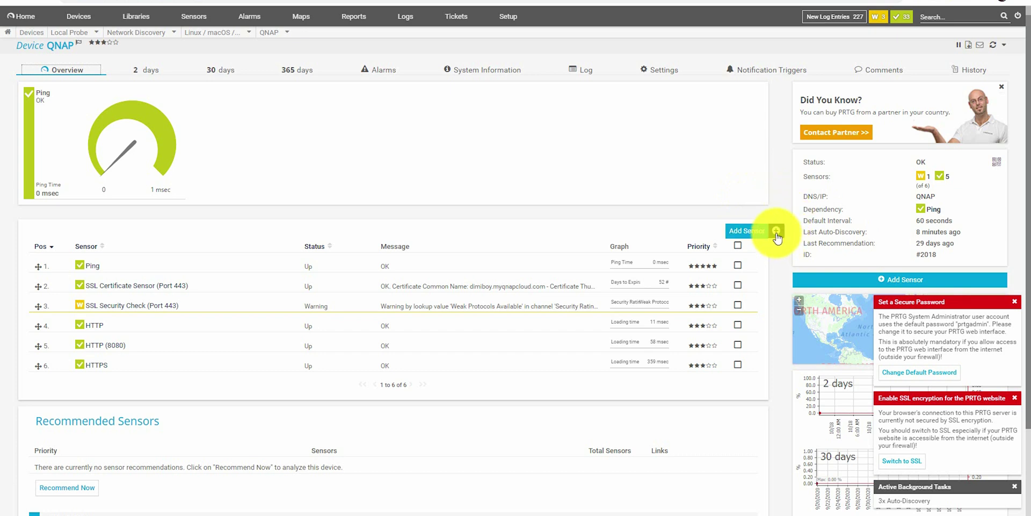
# Step: Search sensor types for 'qnap', try SNMP QNAP Logical Disk, and dismiss the resulting error
pyautogui.click(758, 234)
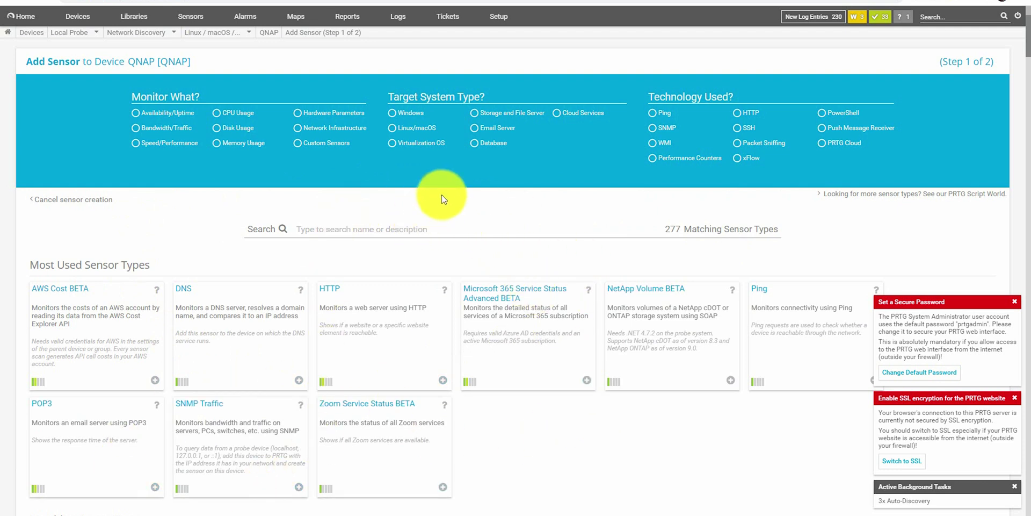
pyautogui.click(406, 229)
pyautogui.write('qna')
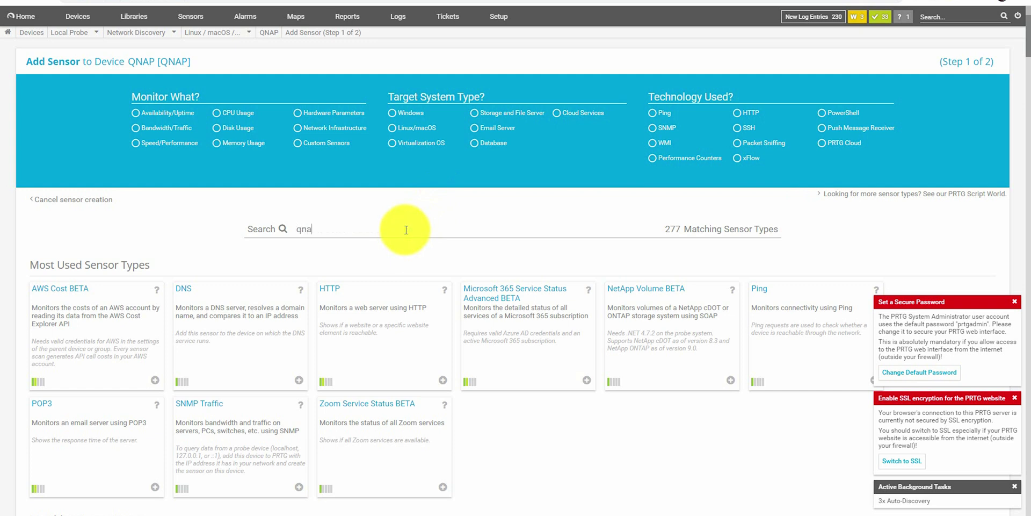
pyautogui.write('p')
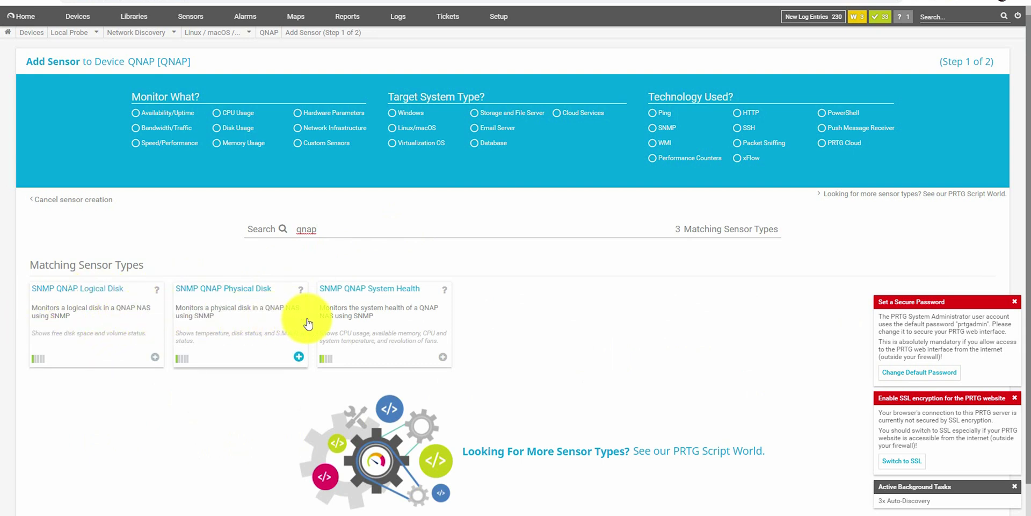
pyautogui.click(84, 311)
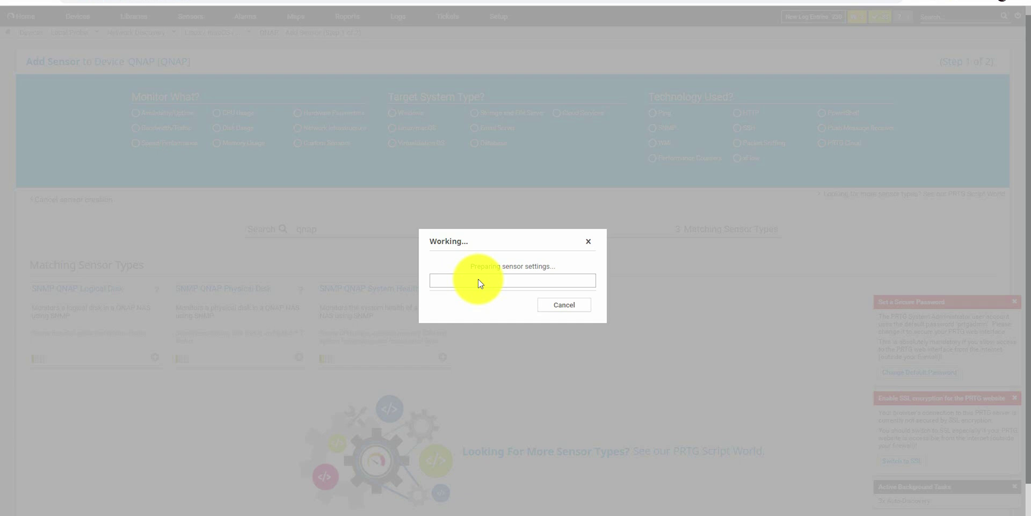
pyautogui.click(463, 307)
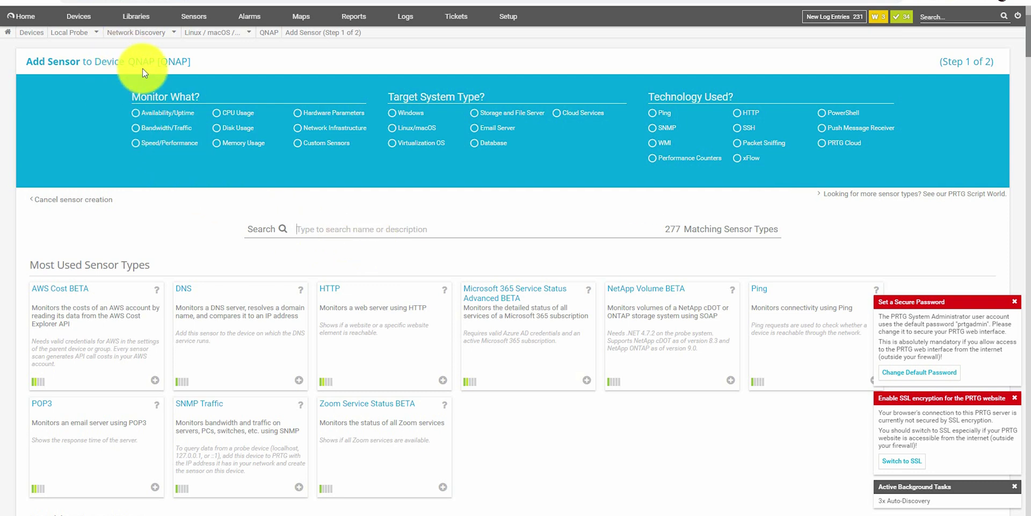
# Step: Turn off SNMP credential inheritance on QNAP and save a custom v2c community string
pyautogui.click(267, 32)
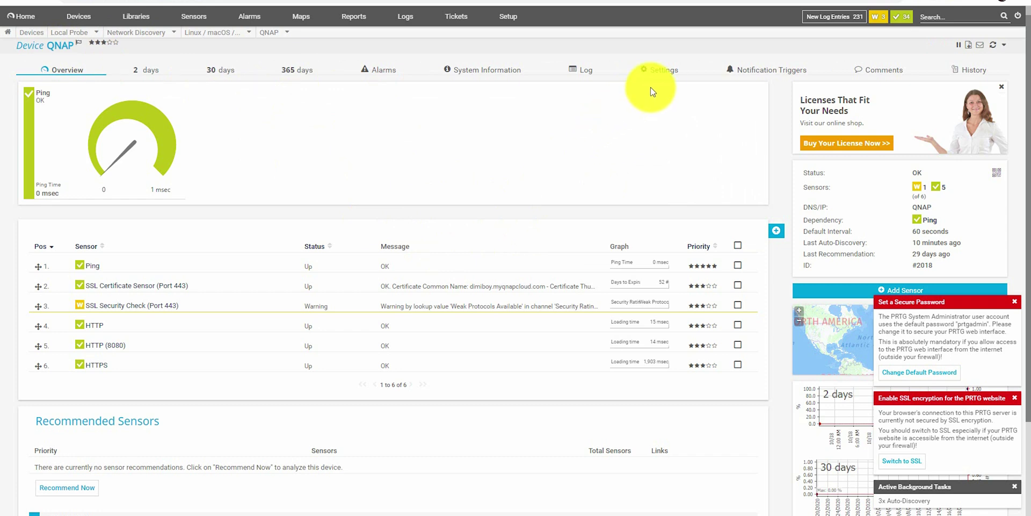
pyautogui.click(663, 71)
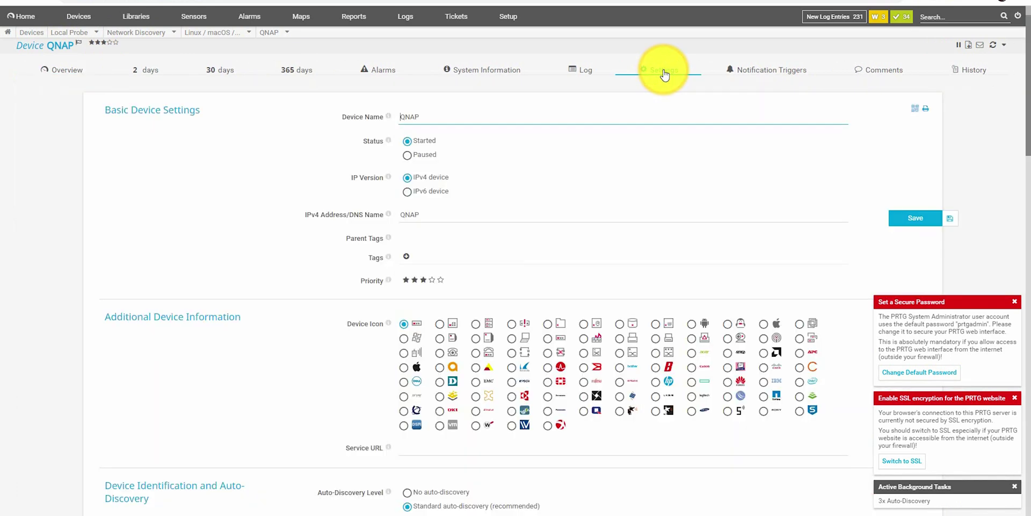
pyautogui.scroll(-3, 261, 278)
pyautogui.scroll(-5, 261, 278)
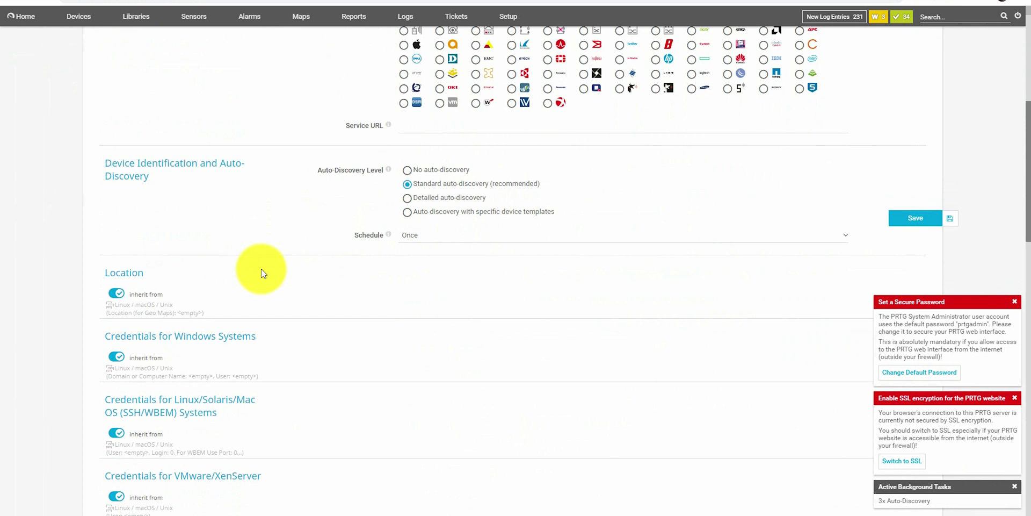
pyautogui.scroll(-2, 299, 290)
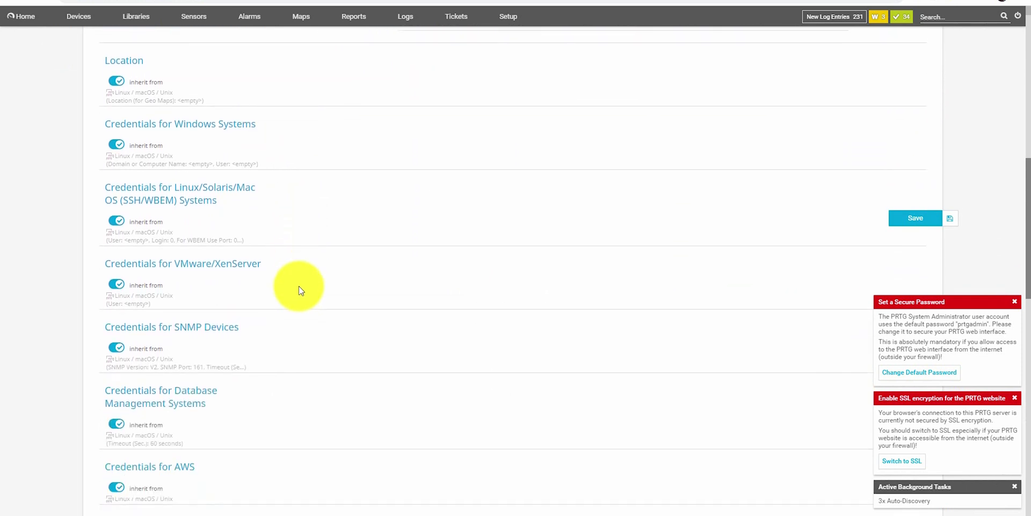
pyautogui.click(116, 345)
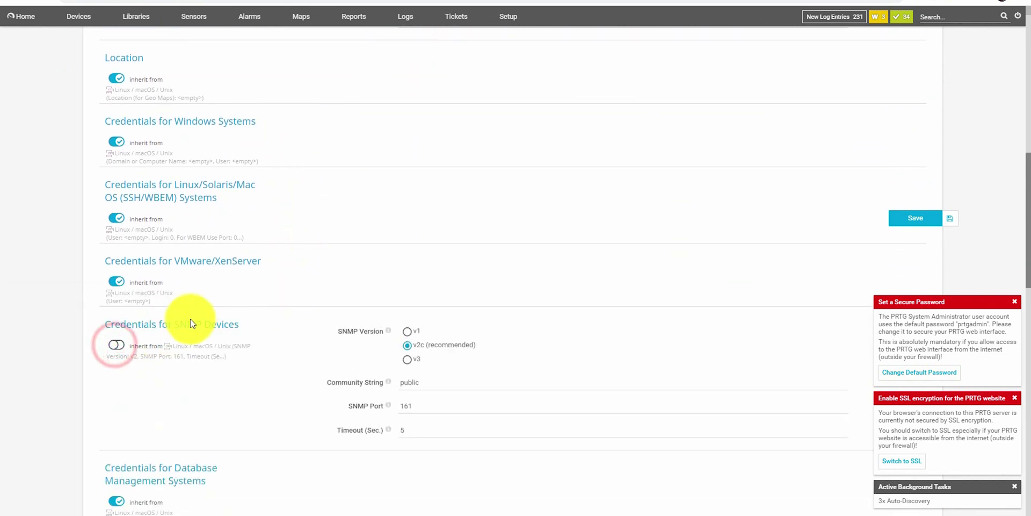
pyautogui.click(456, 377)
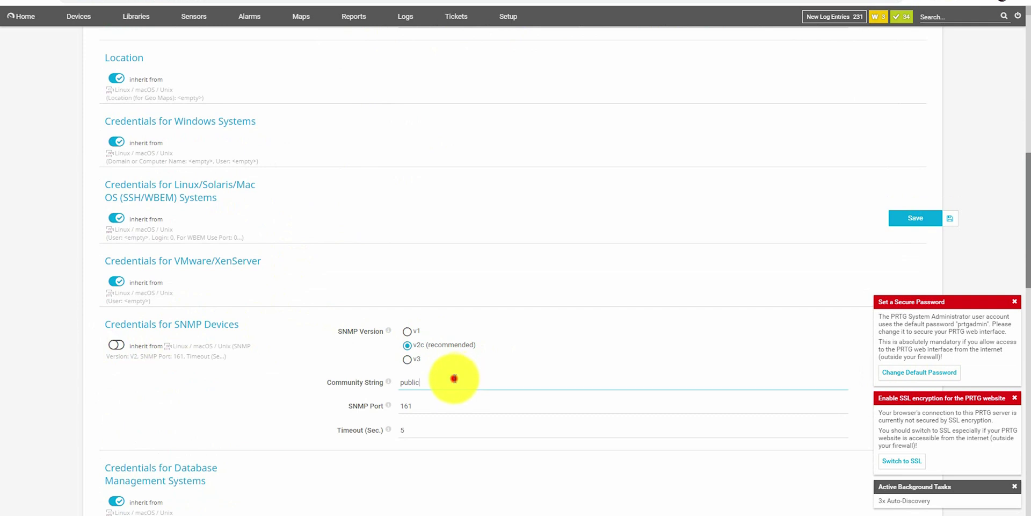
pyautogui.doubleClick(454, 379)
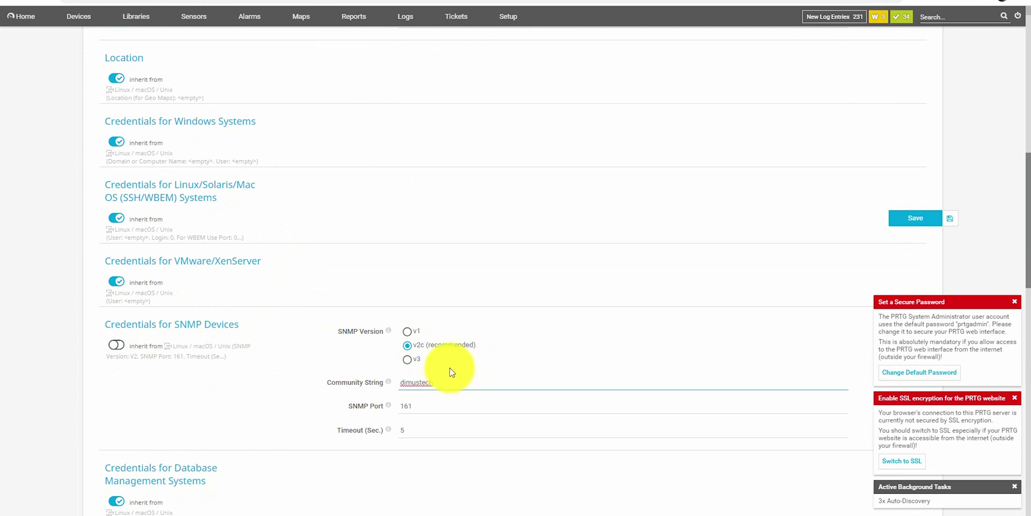
pyautogui.scroll(-3, 450, 368)
pyautogui.click(909, 220)
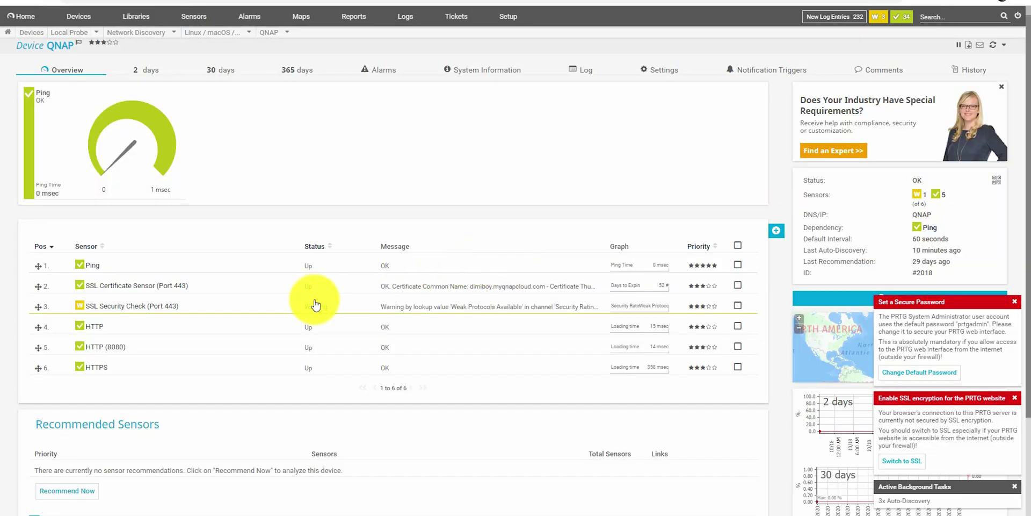
# Step: Search 'qnap', choose SNMP QNAP Logical Disk, and create it for the Mirror Disk Volume
pyautogui.click(769, 232)
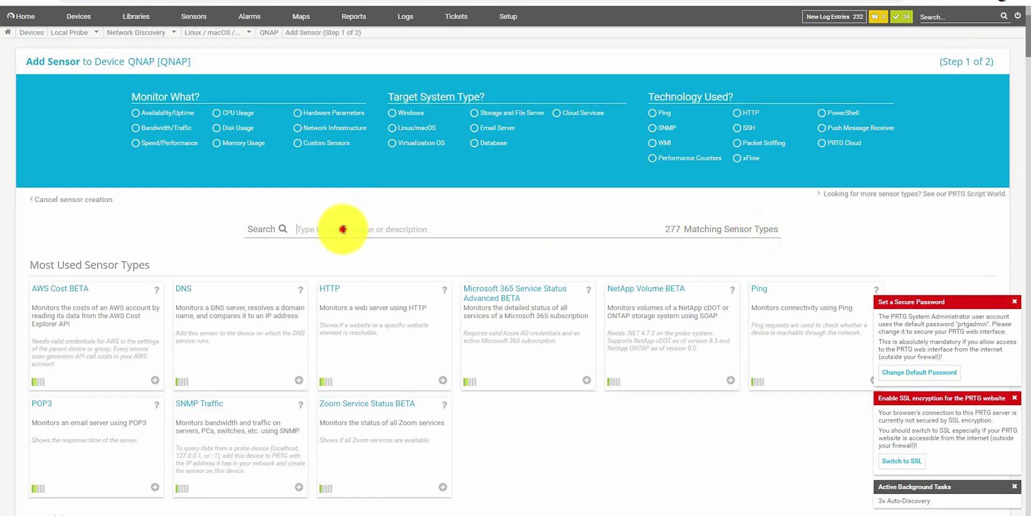
pyautogui.click(343, 229)
pyautogui.write('qnap')
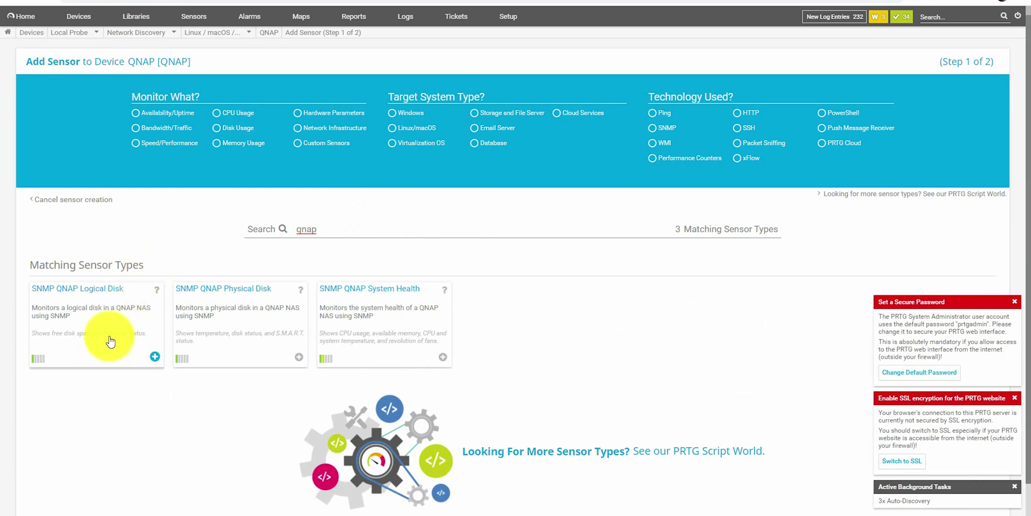
pyautogui.click(93, 293)
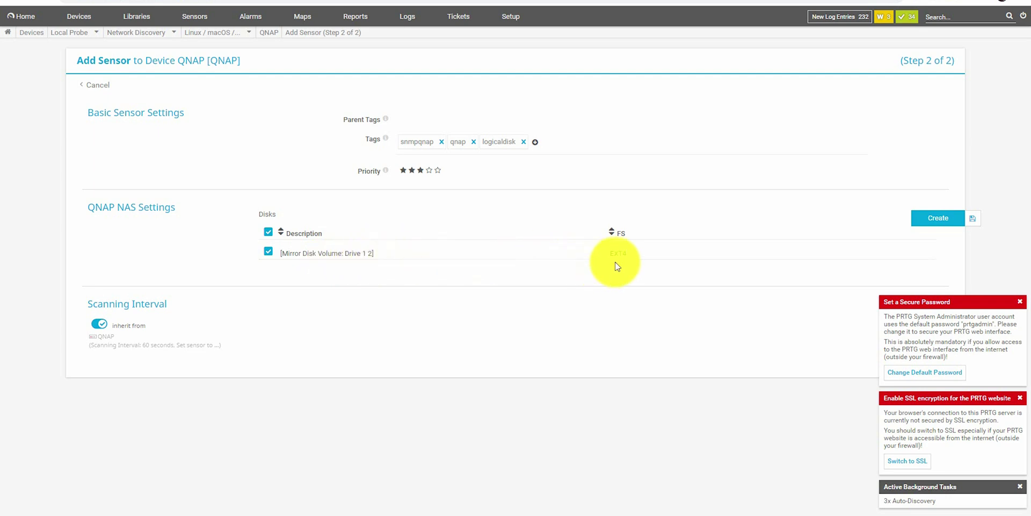
pyautogui.click(932, 219)
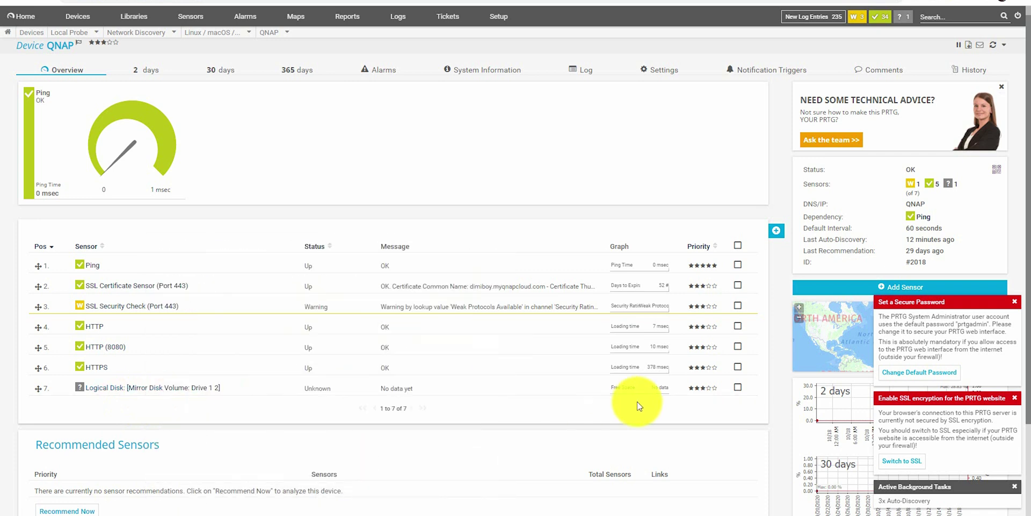
# Step: Run Scan Now on the Logical Disk sensor and open its overview showing 61% free space
pyautogui.click(737, 388)
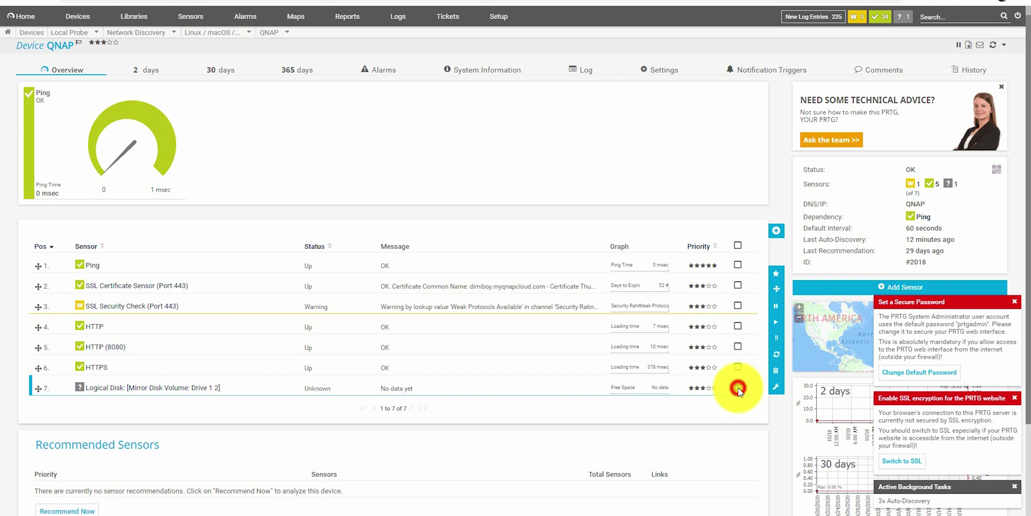
pyautogui.click(777, 354)
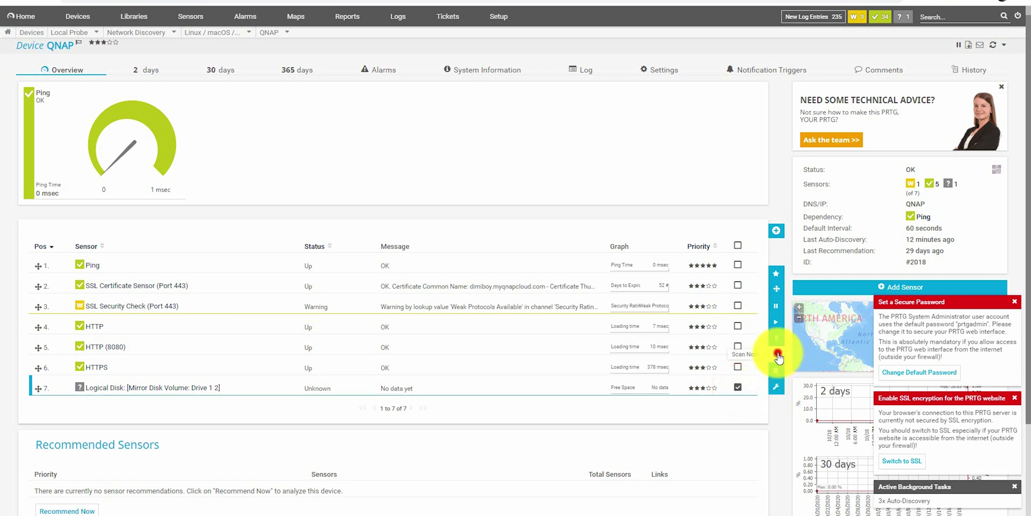
pyautogui.click(738, 387)
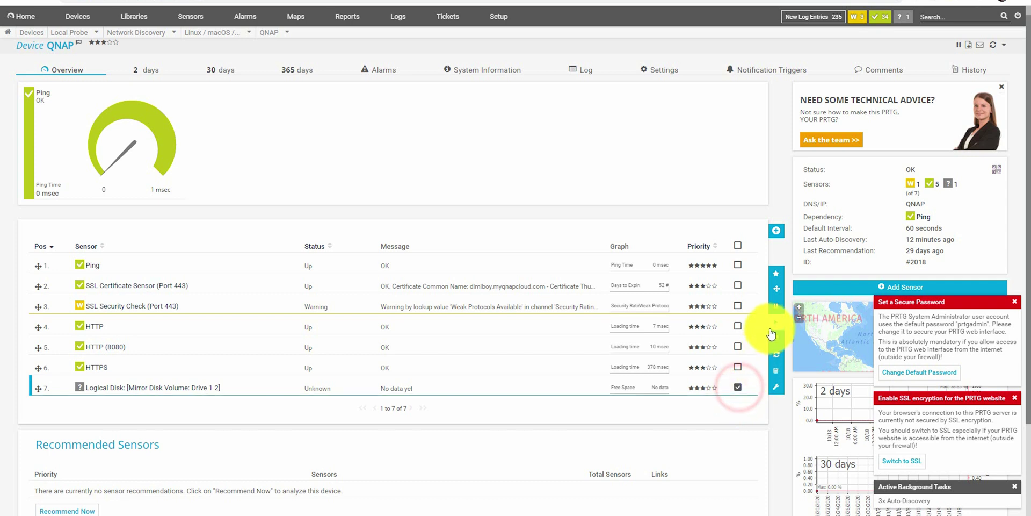
pyautogui.click(774, 328)
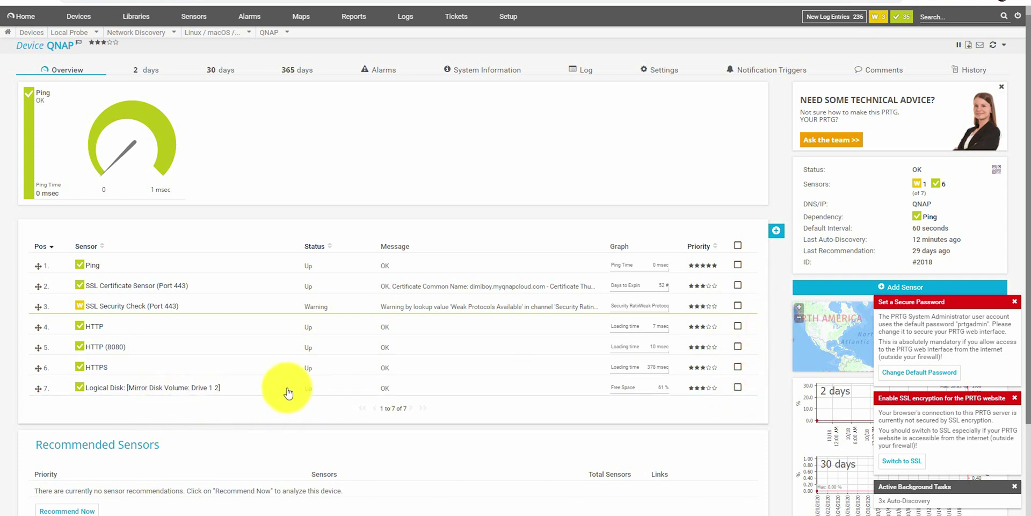
pyautogui.click(203, 389)
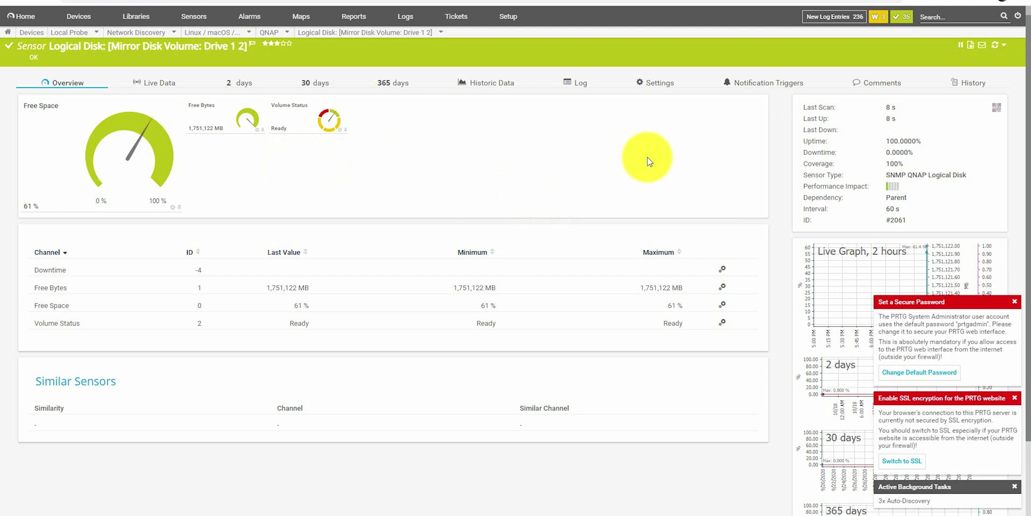
# Step: Add a threshold trigger: Free Space (%) above 75 for 60 seconds, with no notification
pyautogui.click(779, 84)
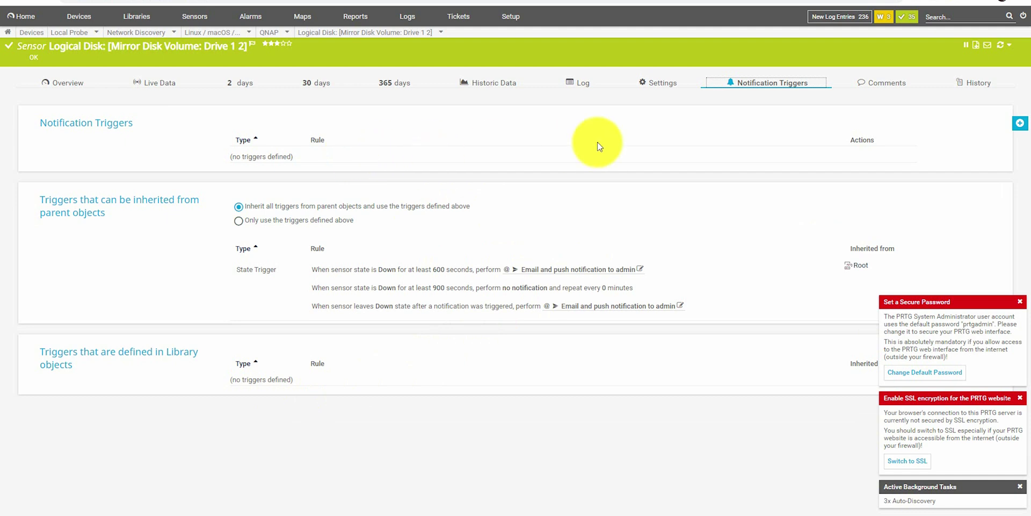
pyautogui.moveTo(1023, 129)
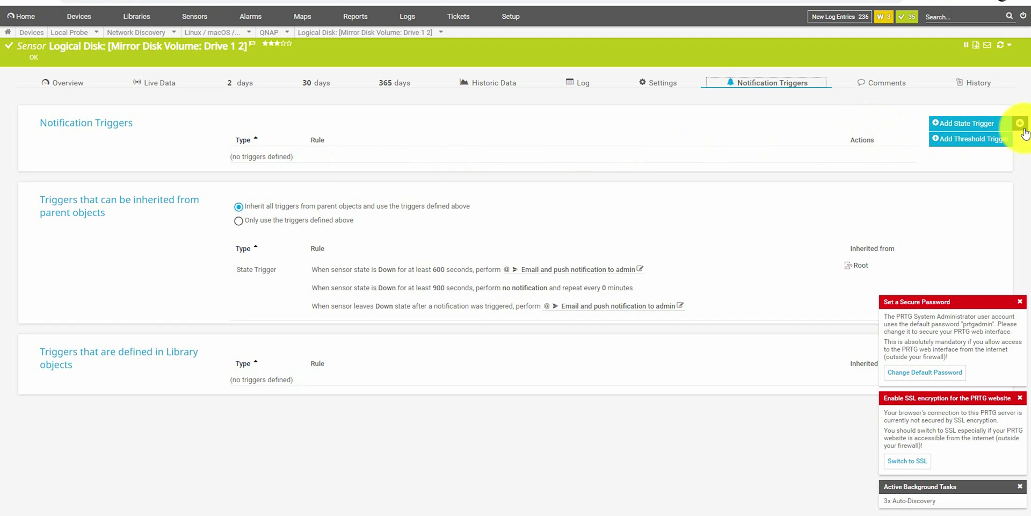
pyautogui.click(973, 139)
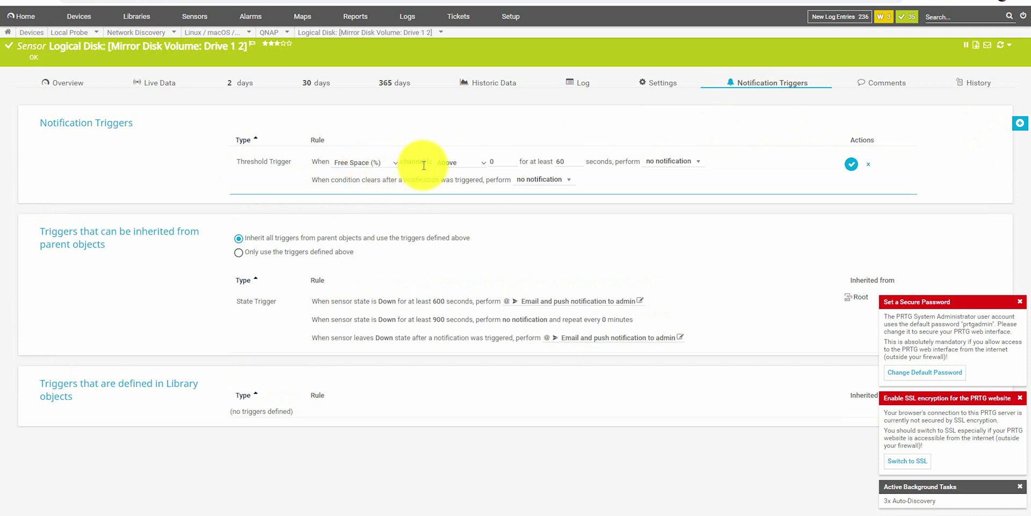
pyautogui.click(492, 162)
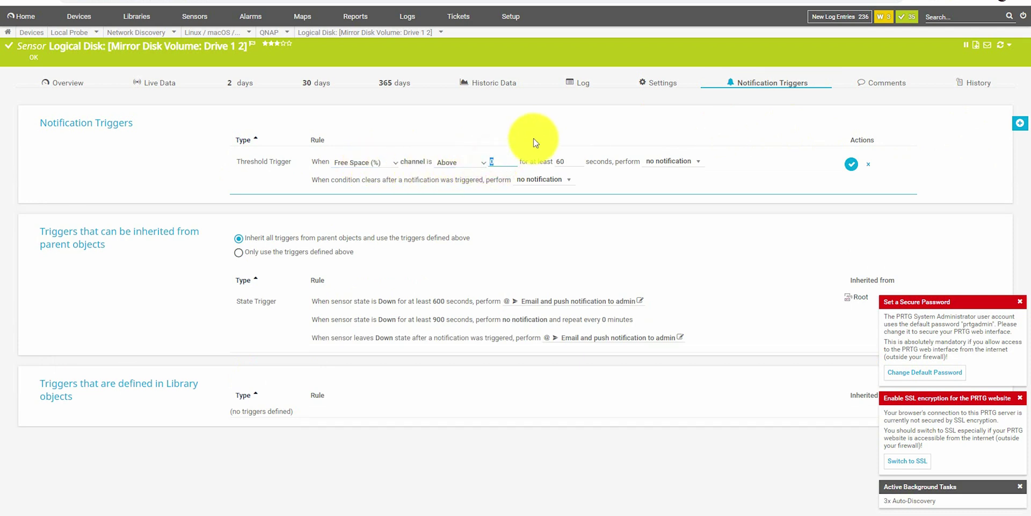
pyautogui.write('76')
pyautogui.press('BackSpace')
pyautogui.write('5')
pyautogui.doubleClick(571, 162)
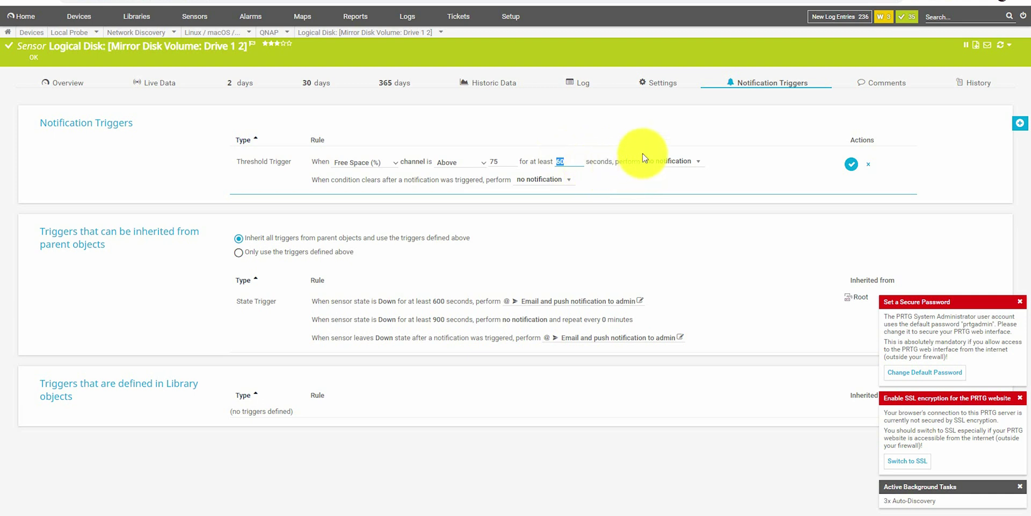
pyautogui.click(688, 168)
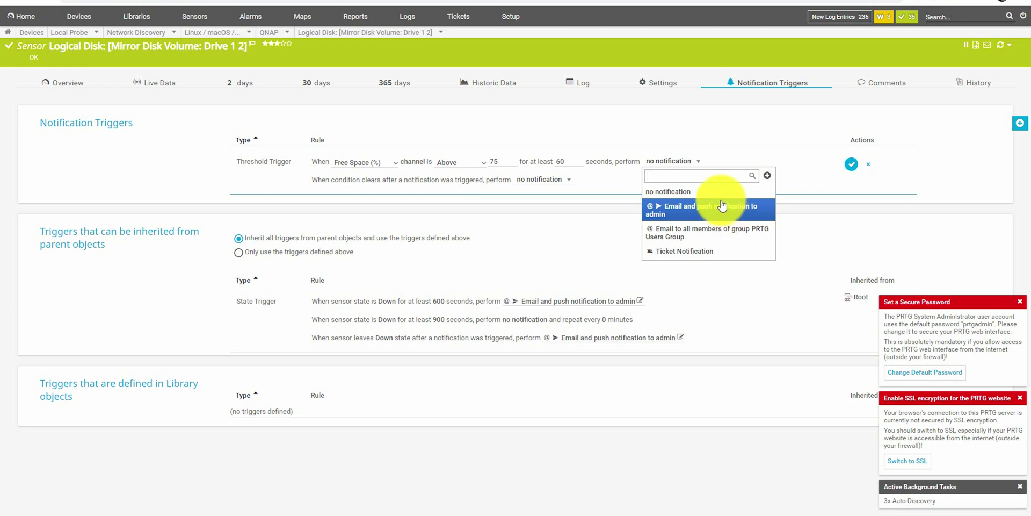
pyautogui.click(702, 191)
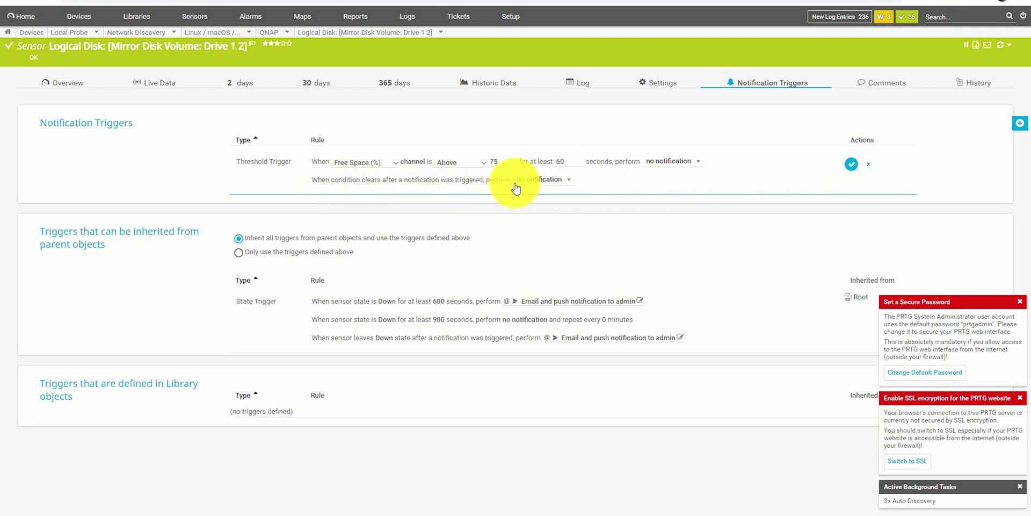
pyautogui.click(851, 165)
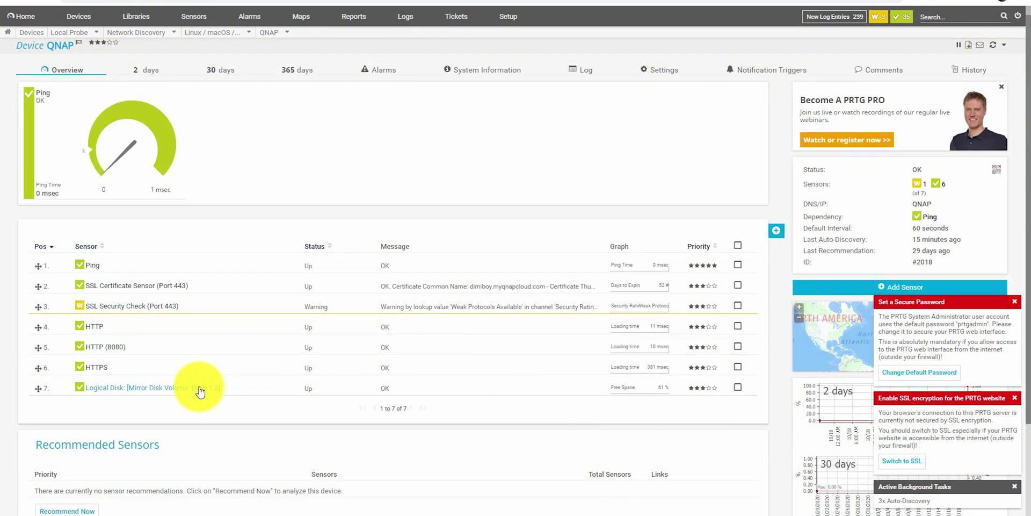
# Step: Open the Mirror Disk Volume sensor's Live Data tab showing 61% free space readings
pyautogui.click(198, 388)
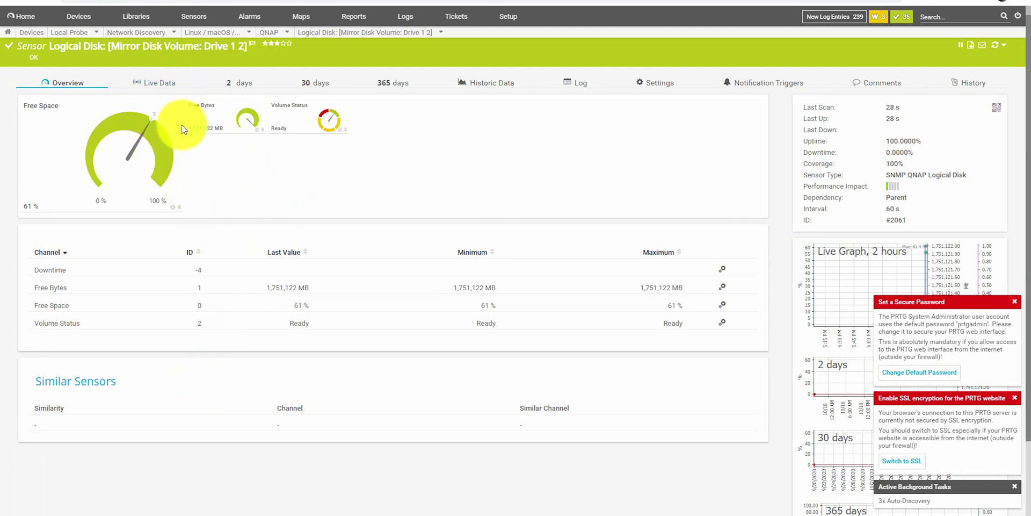
pyautogui.click(163, 83)
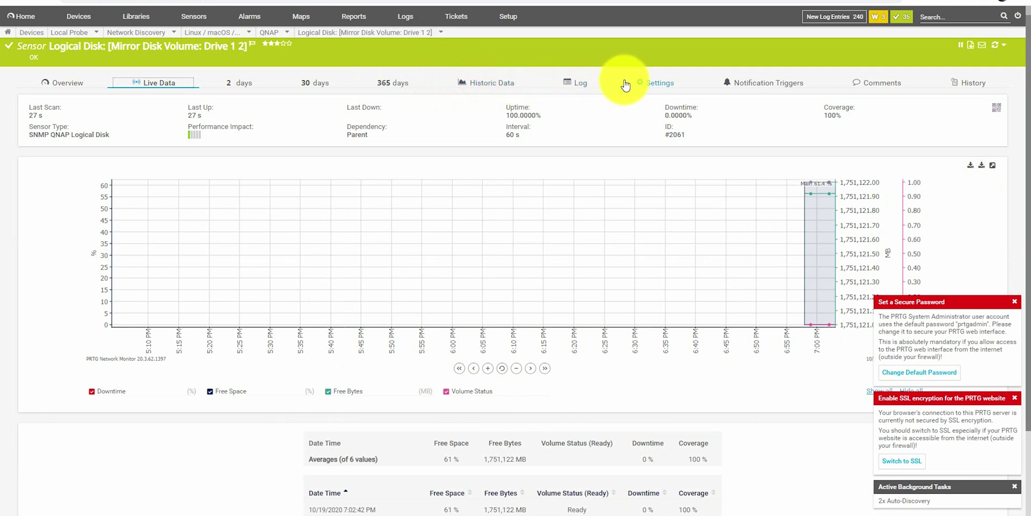
pyautogui.click(579, 90)
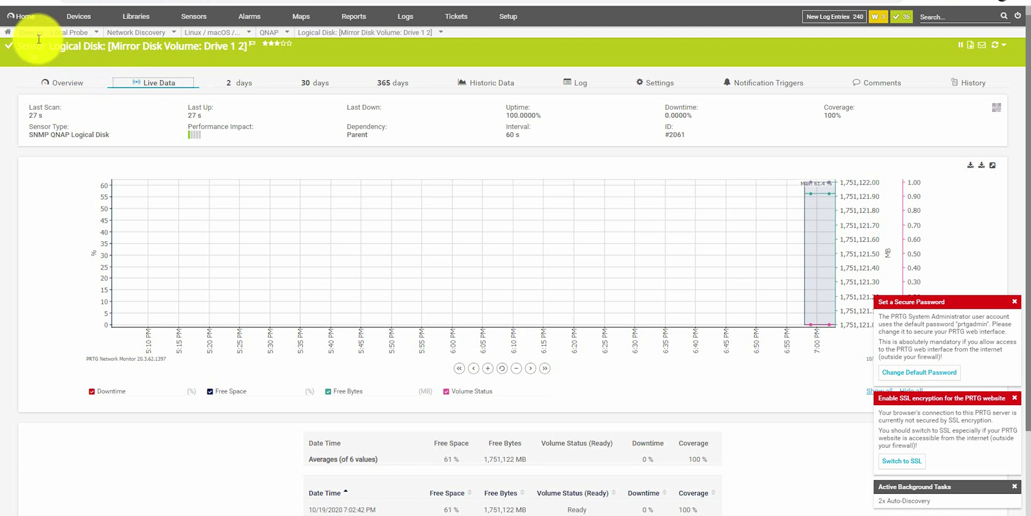
# Step: Open Live Data for the DNS 1.1.1.1 Ping sensor, showing about 8 msec and 0 % loss
pyautogui.click(85, 23)
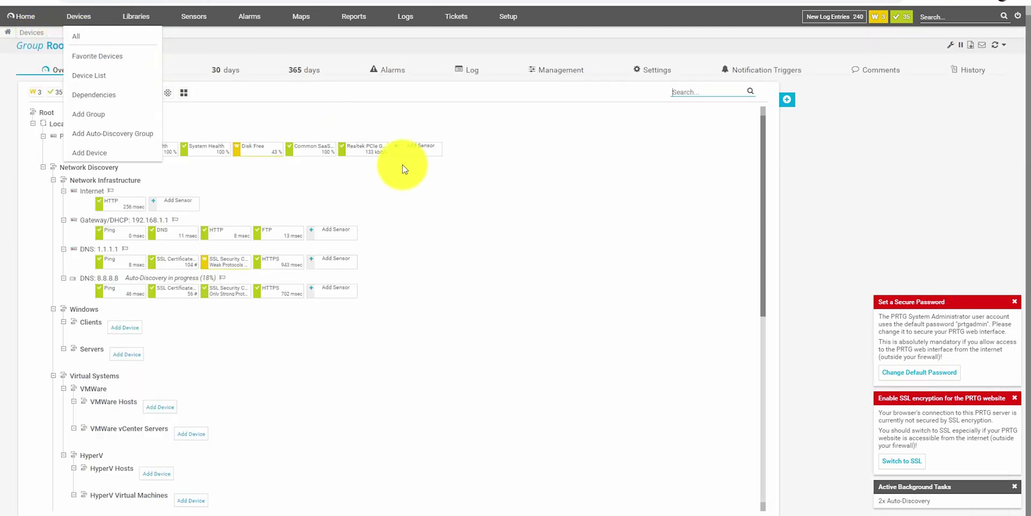
pyautogui.click(467, 197)
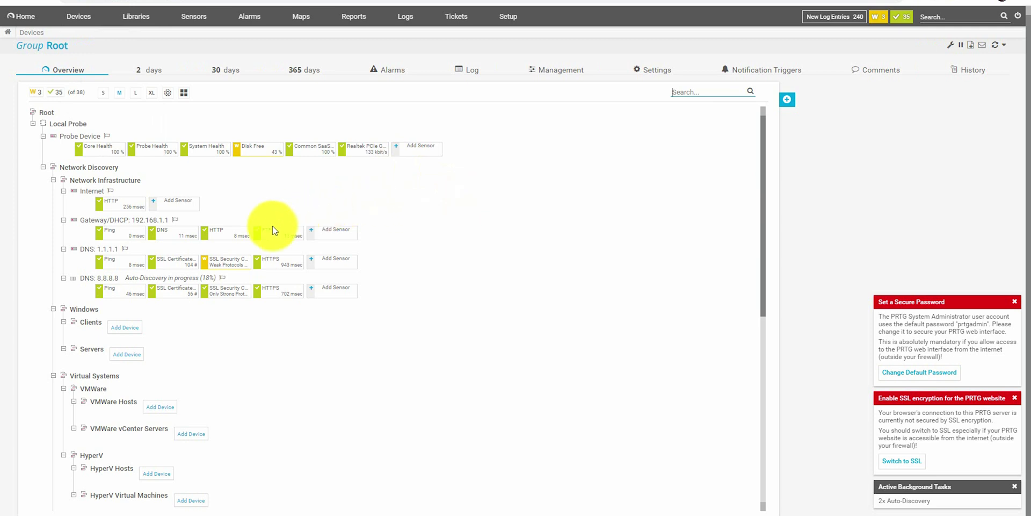
pyautogui.click(121, 269)
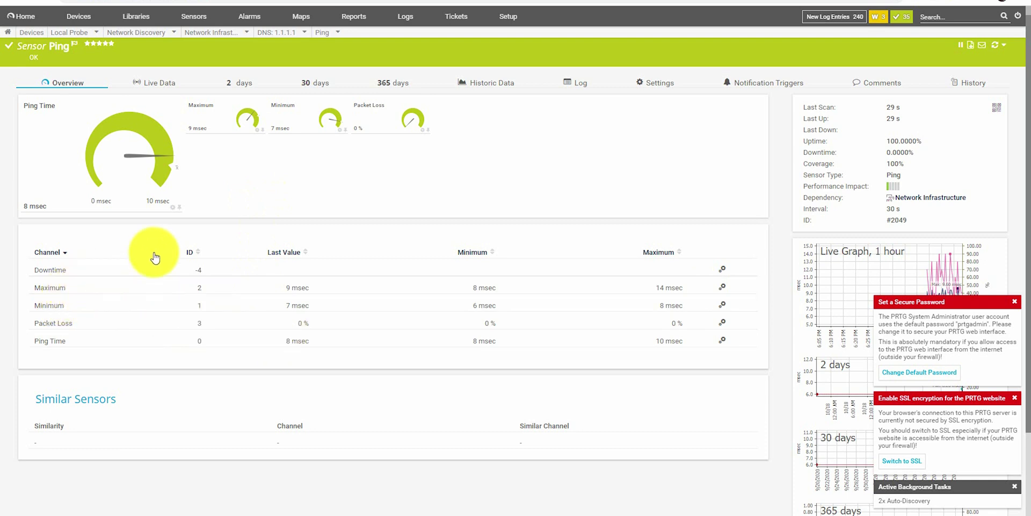
pyautogui.click(170, 86)
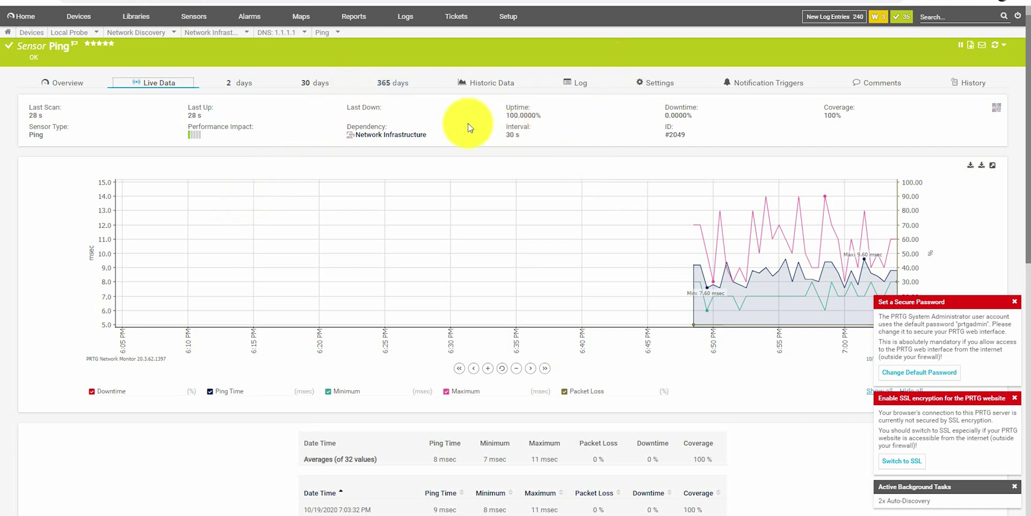
# Step: Look through the Maps menu and then the Setup menu
pyautogui.click(297, 16)
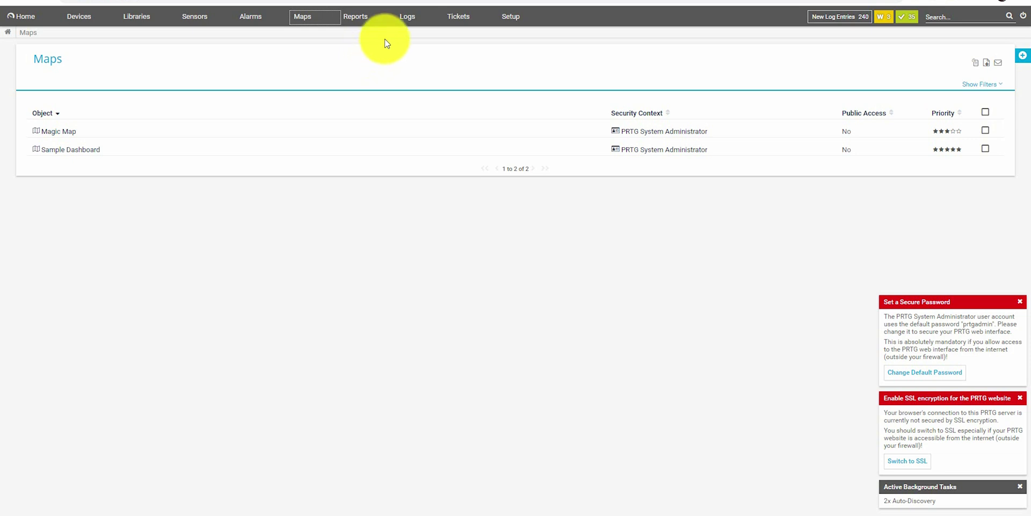
pyautogui.moveTo(511, 16)
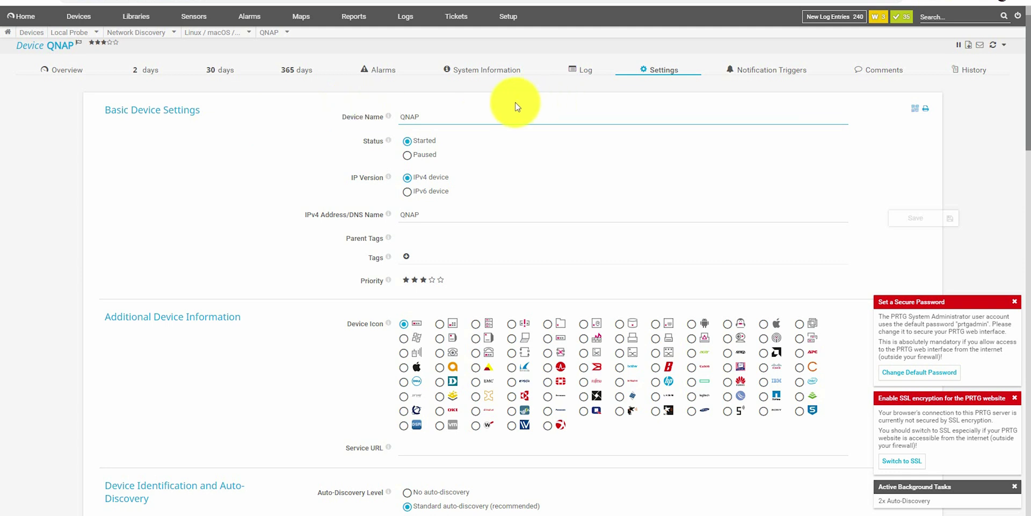
# Step: Inspect the Notification Delivery SMTP sender fields and SMS Service Provider list without changing them
pyautogui.hotkey('ctrl', 'a')
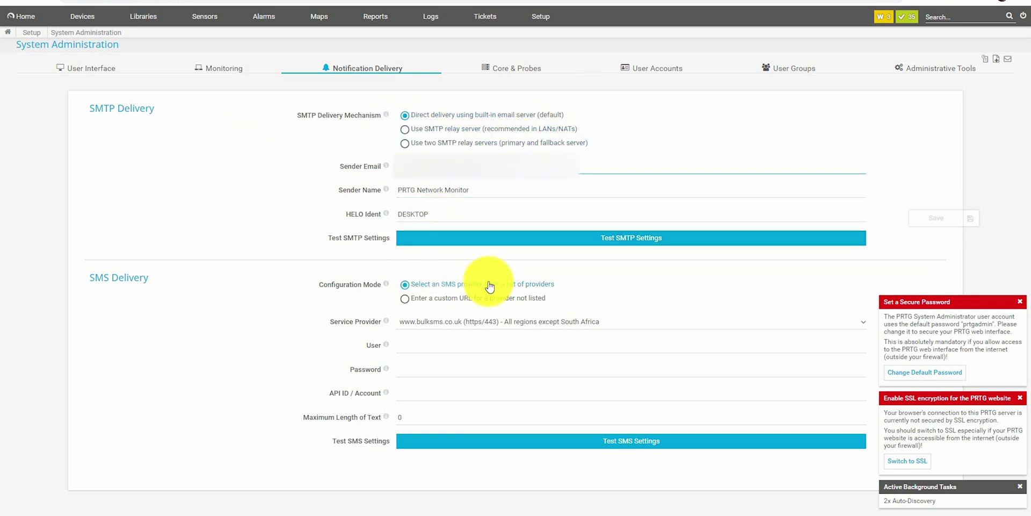
pyautogui.click(473, 187)
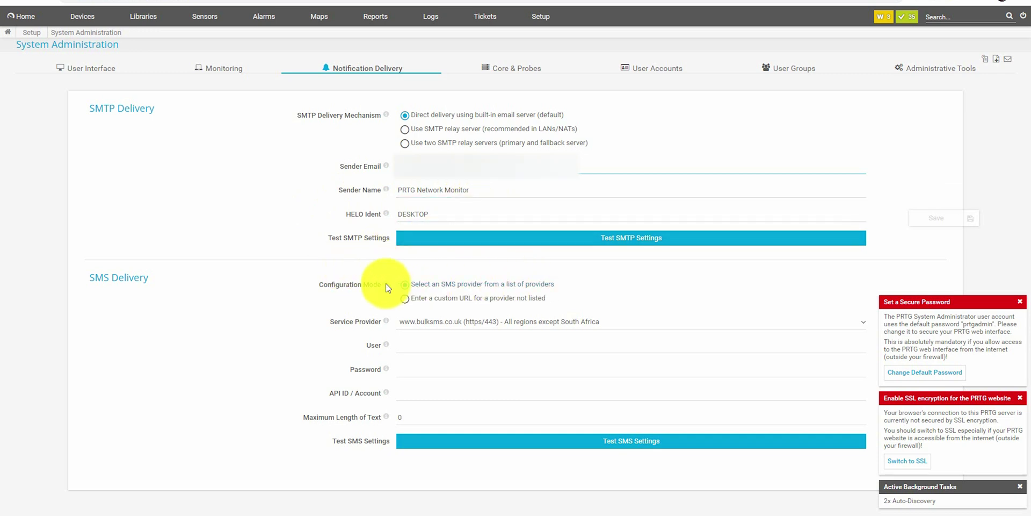
pyautogui.click(448, 321)
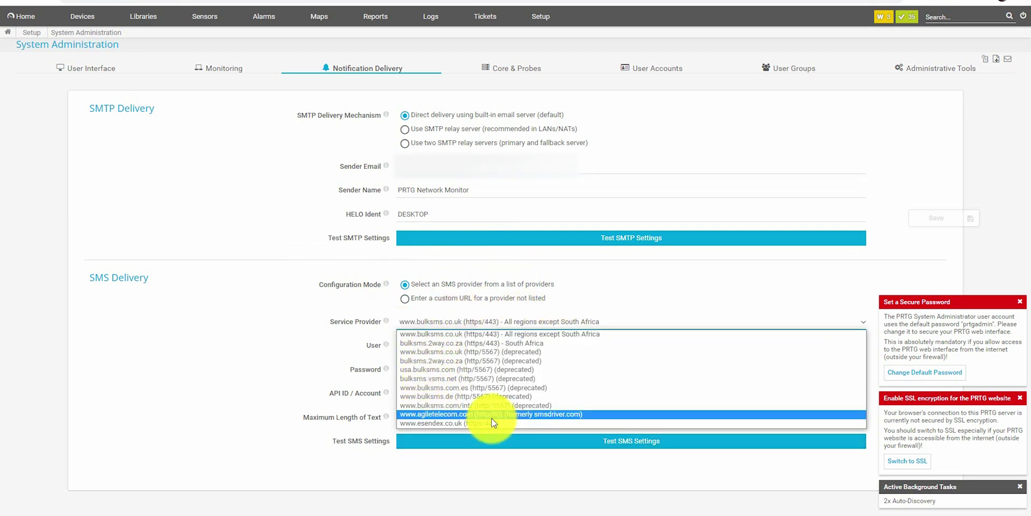
pyautogui.click(267, 321)
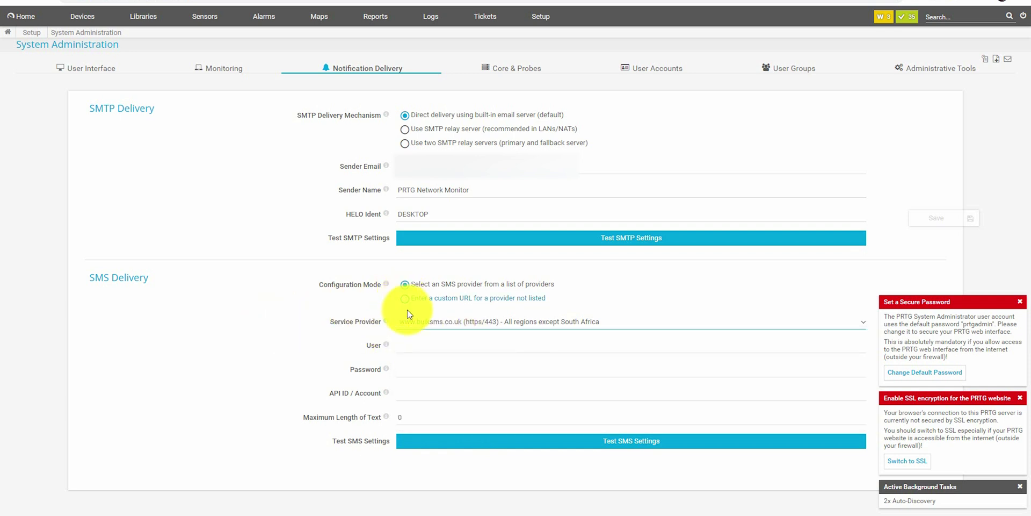
pyautogui.click(425, 371)
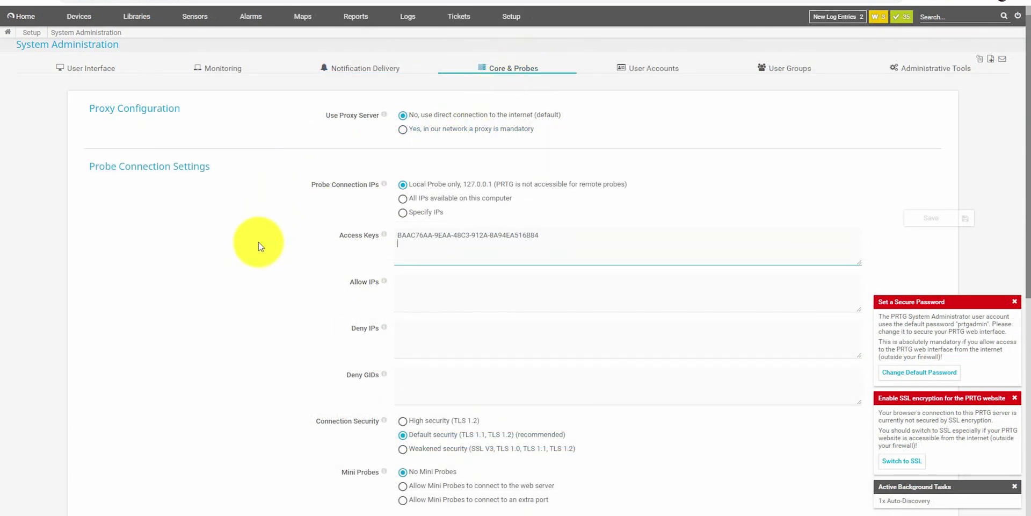
# Step: Scroll through the Core & Probes settings down to the closed tickets retention value
pyautogui.scroll(-2, 259, 246)
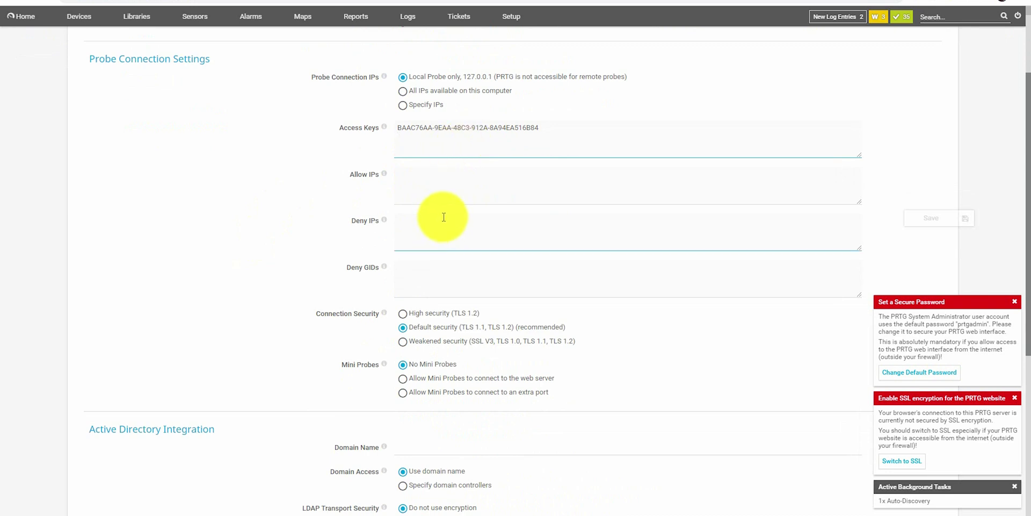
pyautogui.scroll(-2, 341, 230)
pyautogui.scroll(-3, 337, 230)
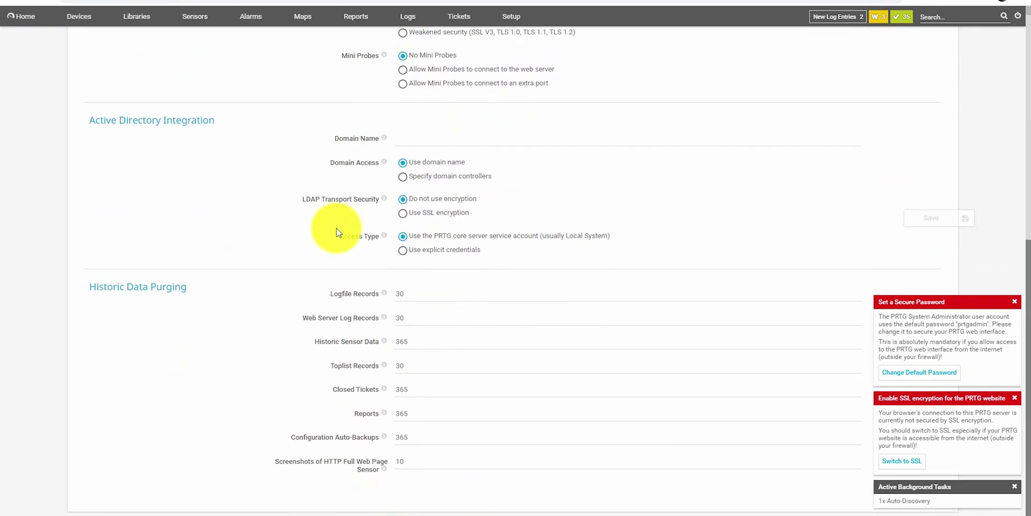
pyautogui.scroll(6, 338, 228)
pyautogui.scroll(-6, 337, 230)
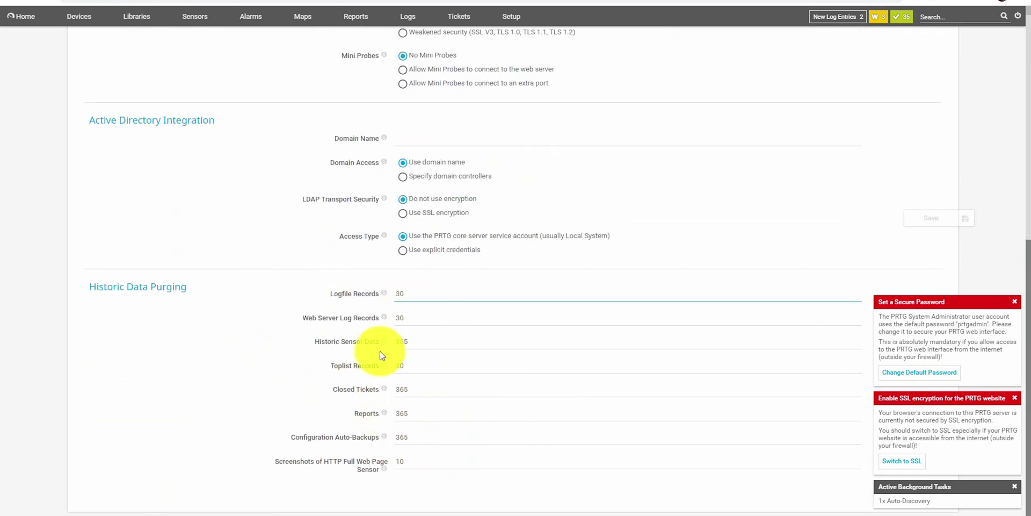
pyautogui.click(450, 390)
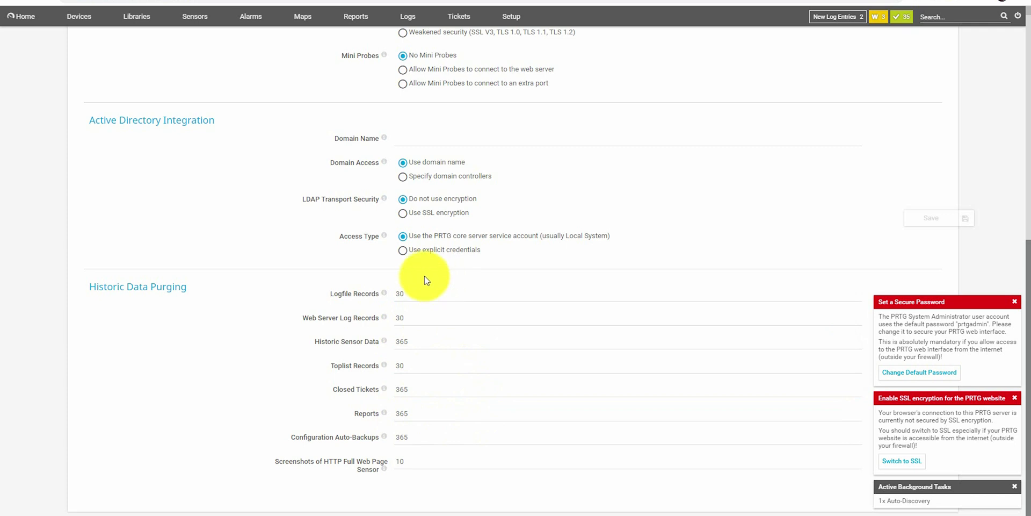
pyautogui.scroll(8, 424, 280)
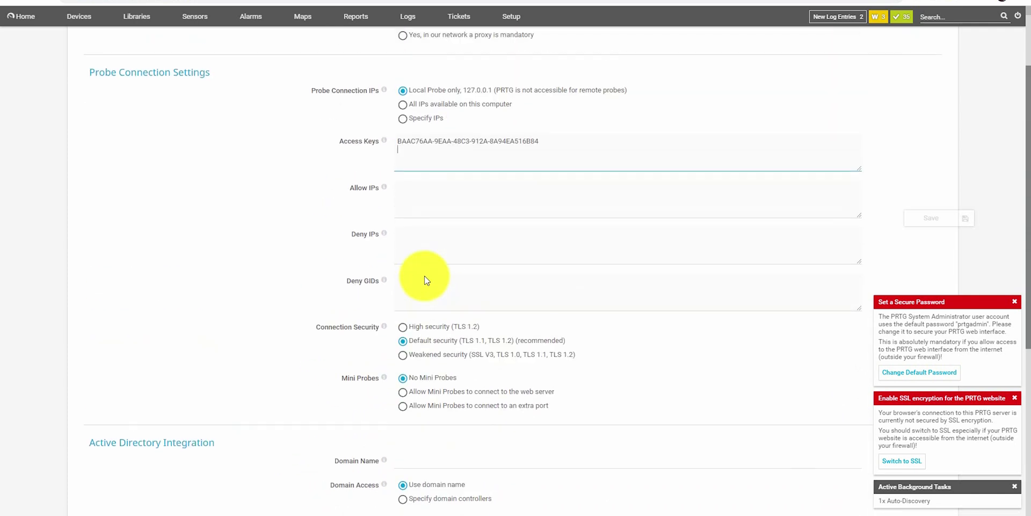
# Step: View the User Accounts list, then the Administrative Tools for the core server
pyautogui.click(651, 68)
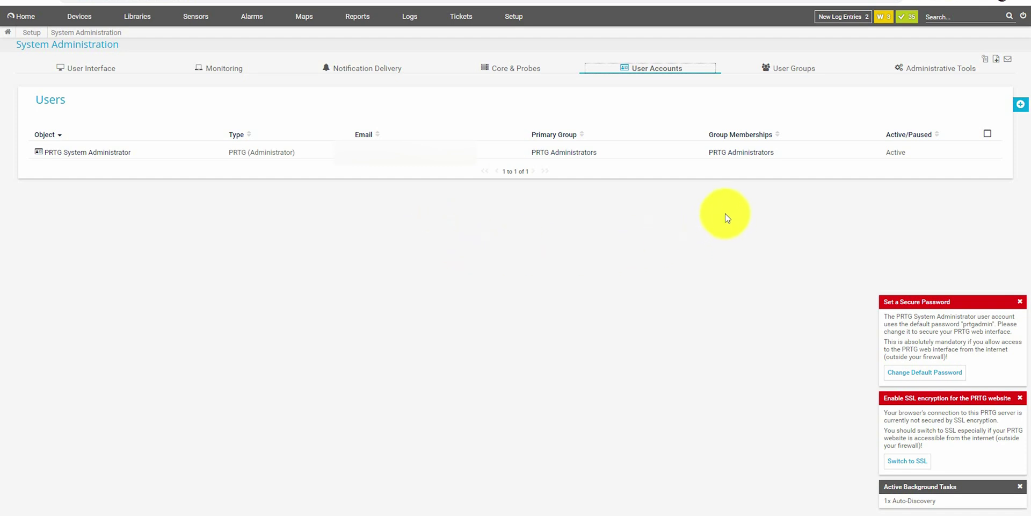
pyautogui.click(908, 71)
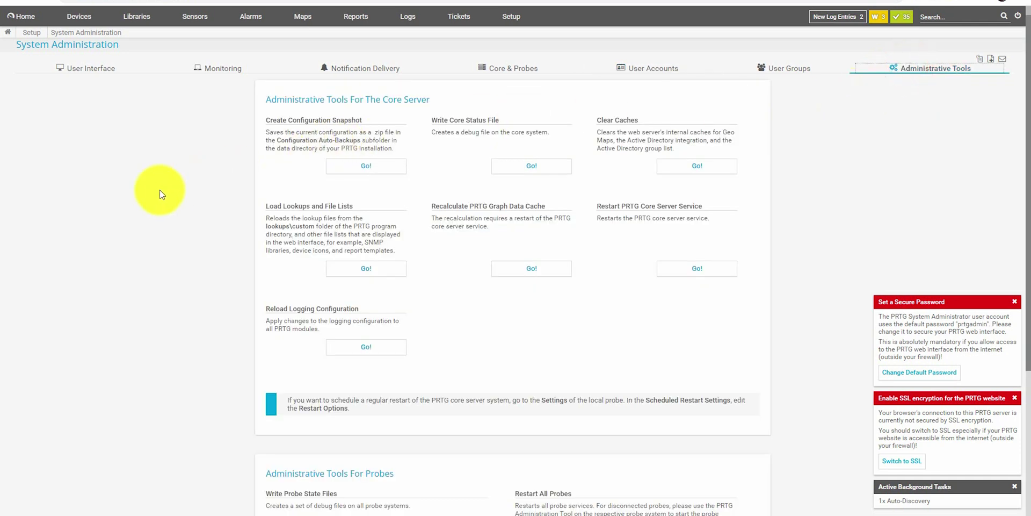
pyautogui.scroll(-5, 160, 194)
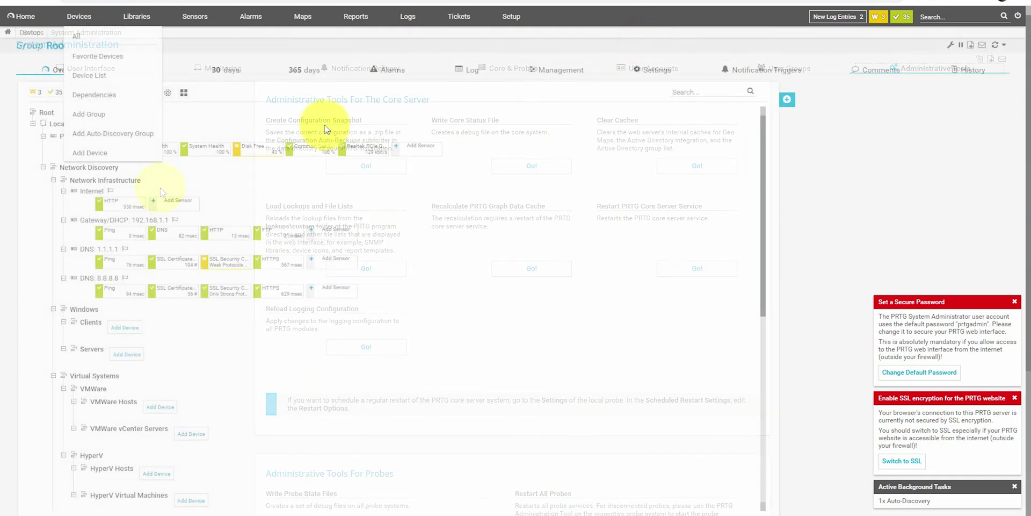
# Step: Return to the Root group overview and enlarge the device tree from medium to large layout
pyautogui.click(86, 15)
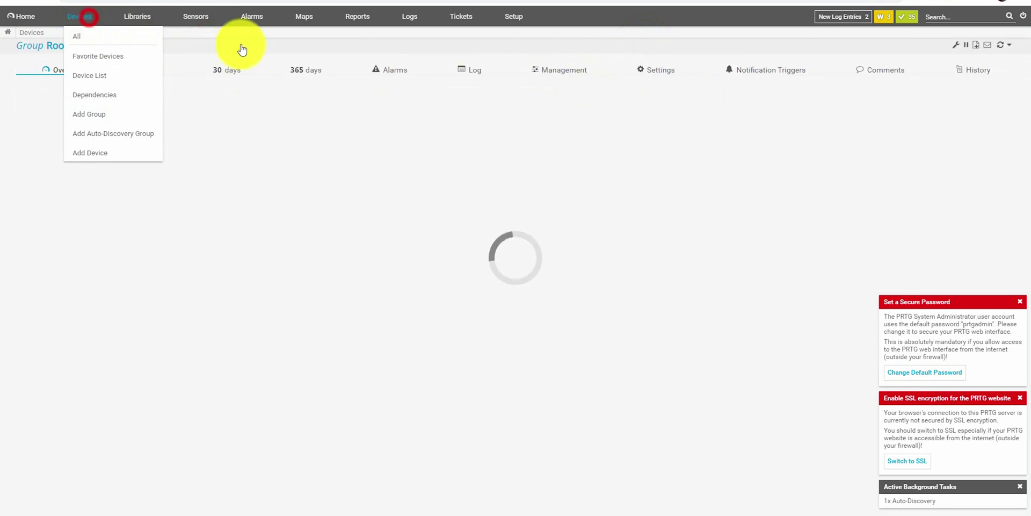
pyautogui.click(247, 48)
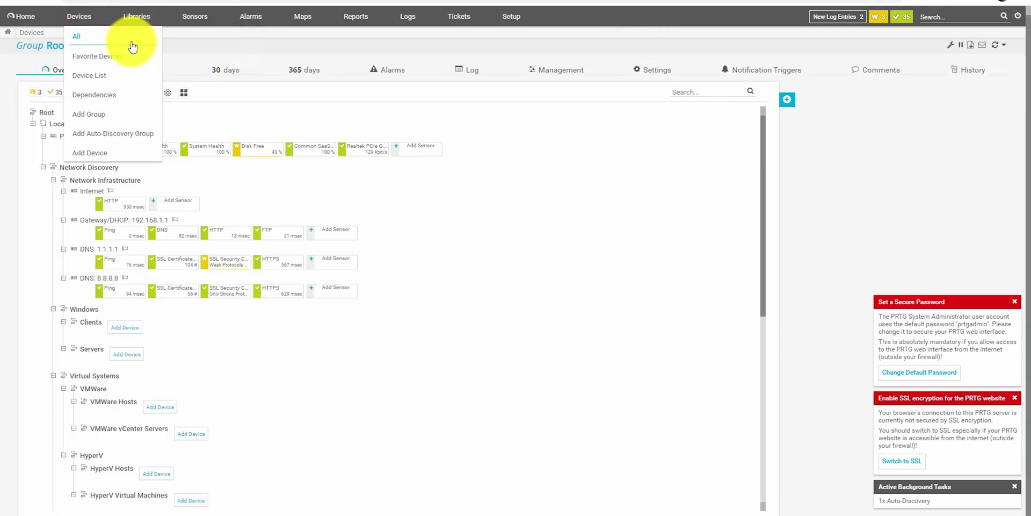
pyautogui.click(329, 93)
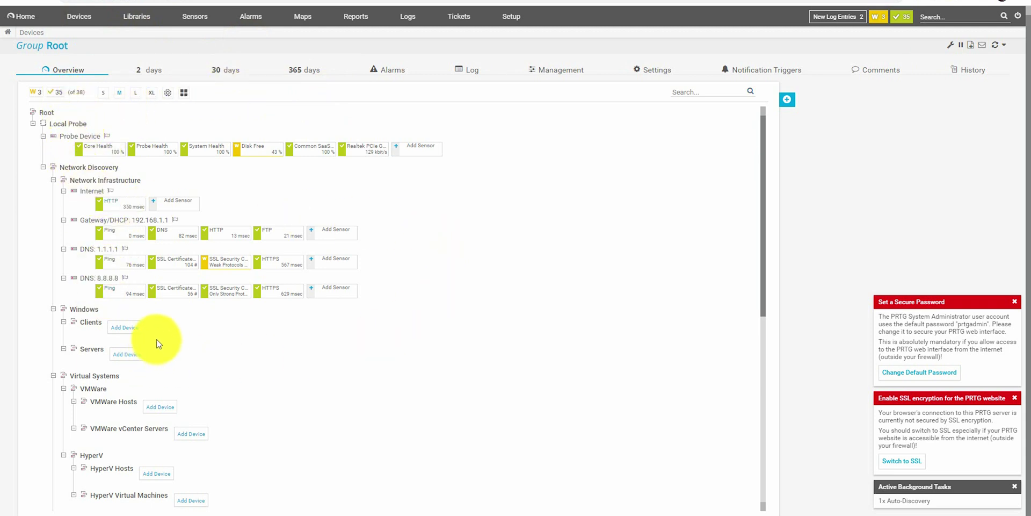
pyautogui.click(119, 96)
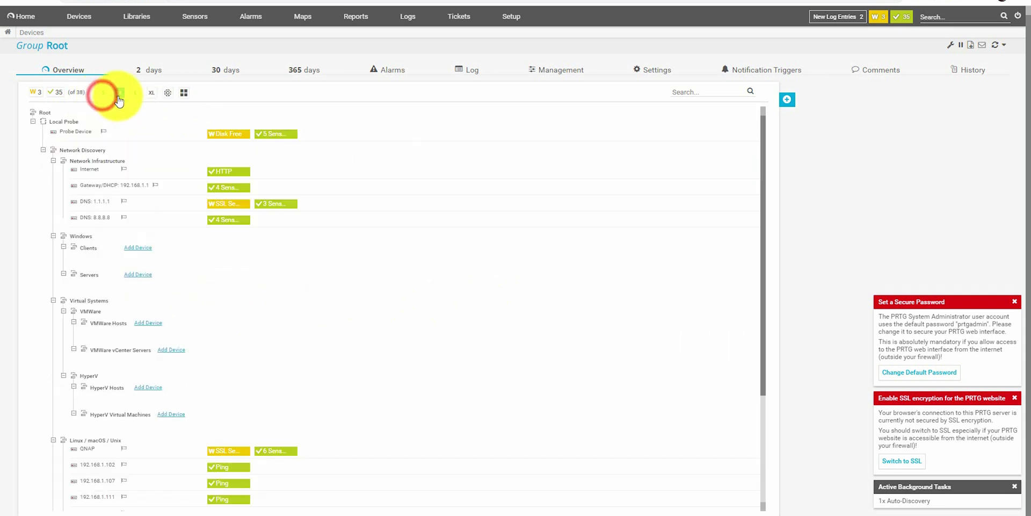
pyautogui.click(138, 97)
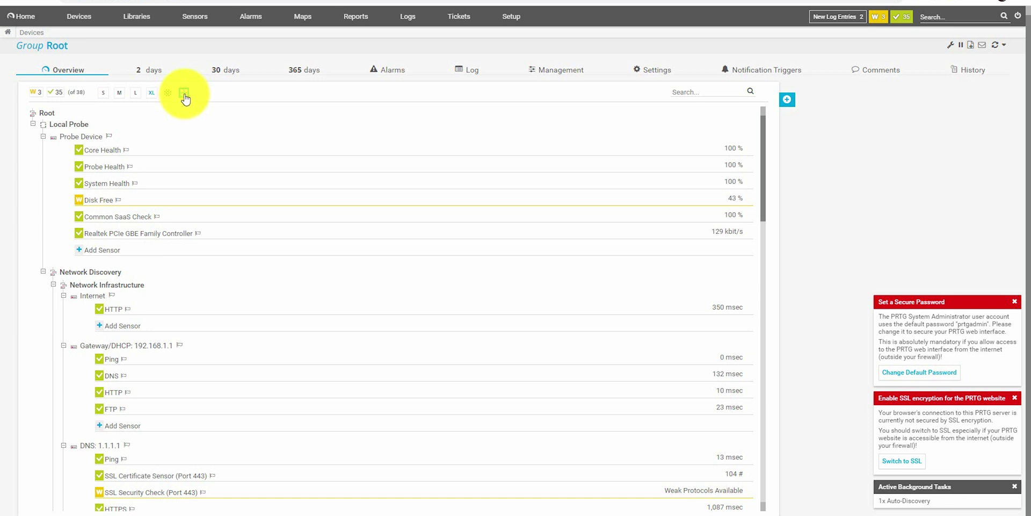
# Step: Show the Root group as a status treemap, then as a sunburst chart with QNAP in warning
pyautogui.click(184, 95)
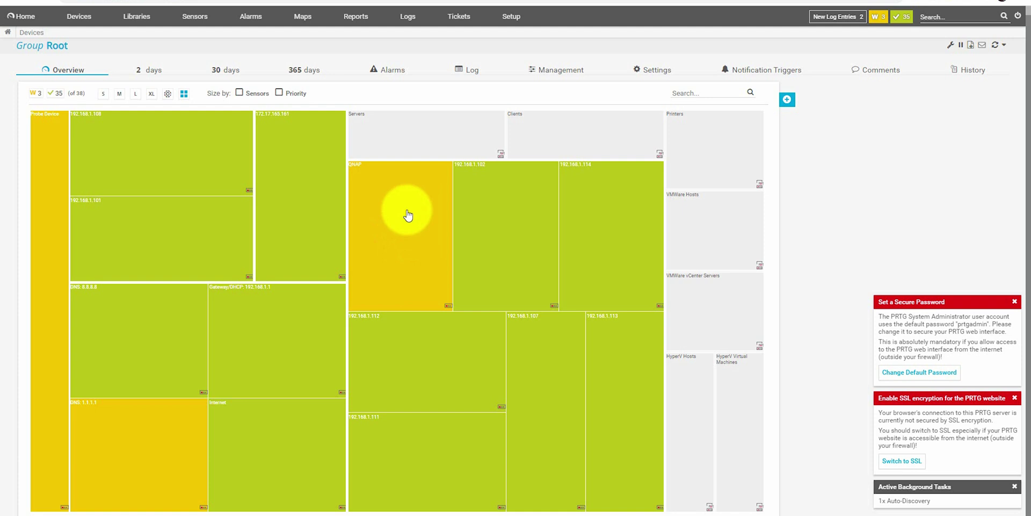
pyautogui.click(167, 96)
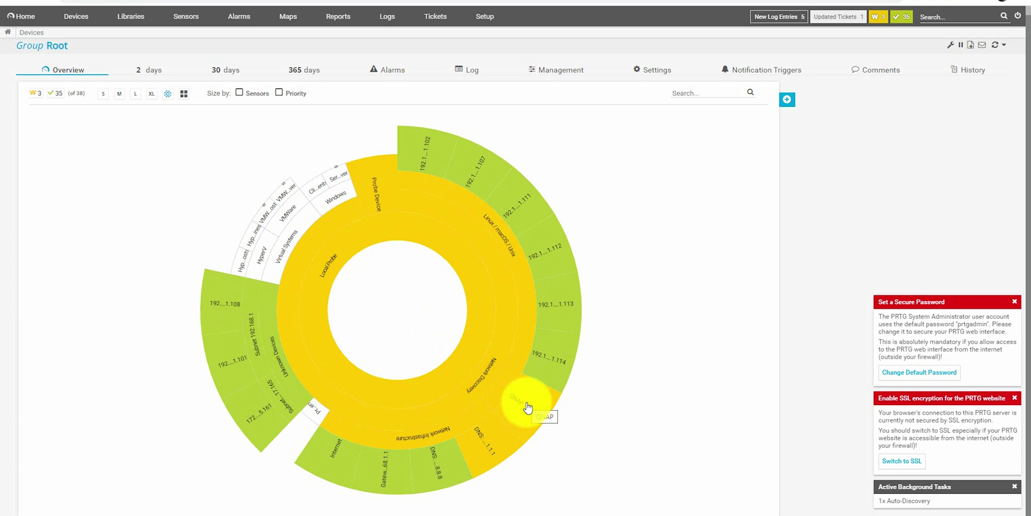
pyautogui.moveTo(526, 406)
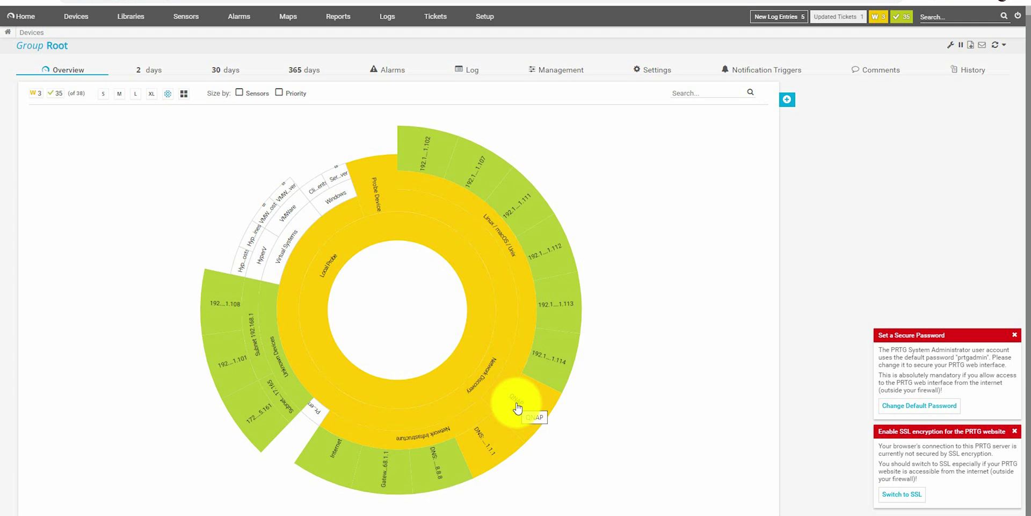
# Step: Open the QNAP device page from its sunburst segment, showing SSL Security Check (Port 443) in warning
pyautogui.click(516, 407)
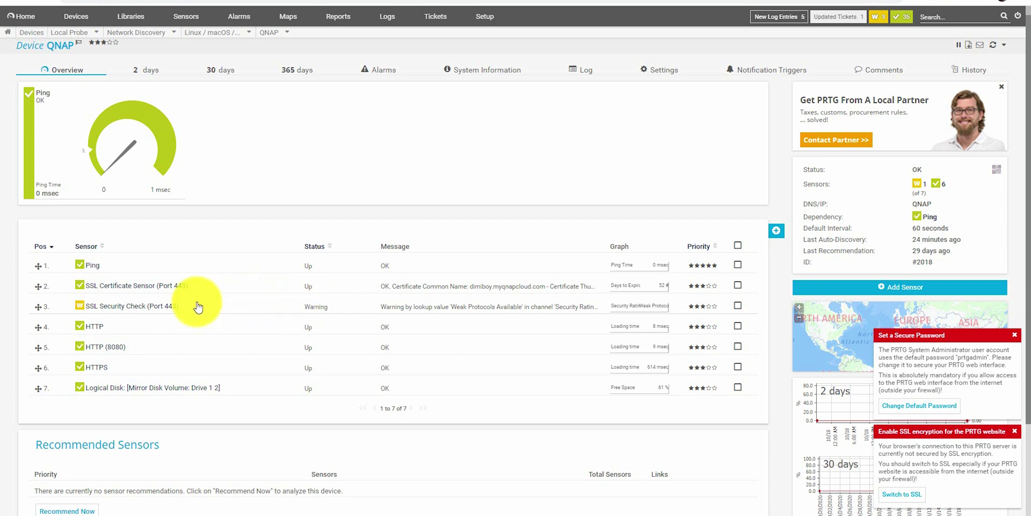
# Step: Return to the Root overview and drill into the Internet device's HTTP sensor (347 msec loading time)
pyautogui.click(76, 16)
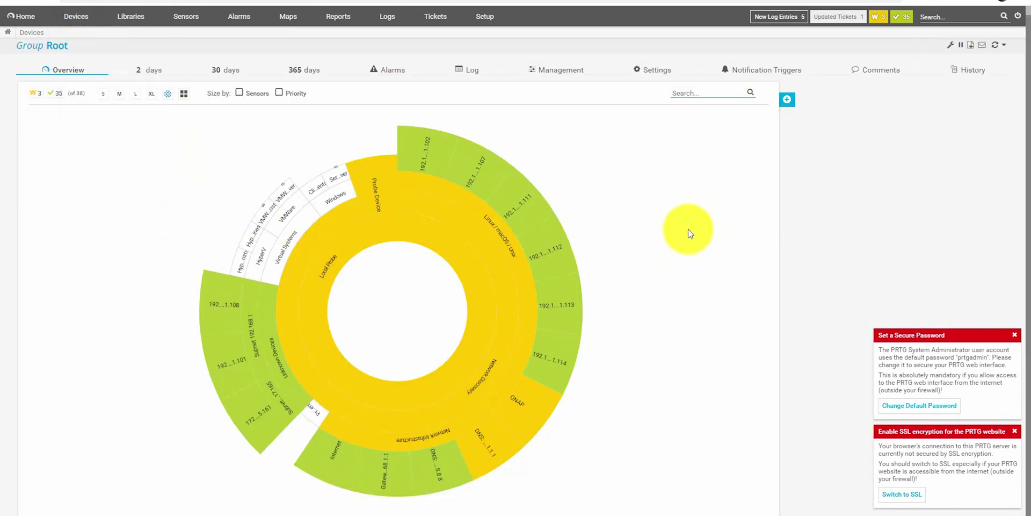
pyautogui.click(333, 462)
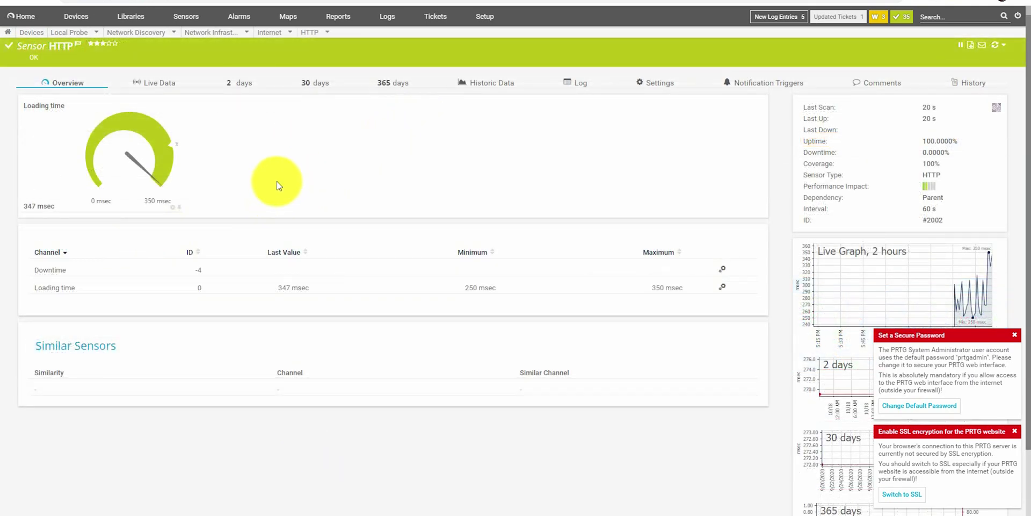
pyautogui.moveTo(91, 20)
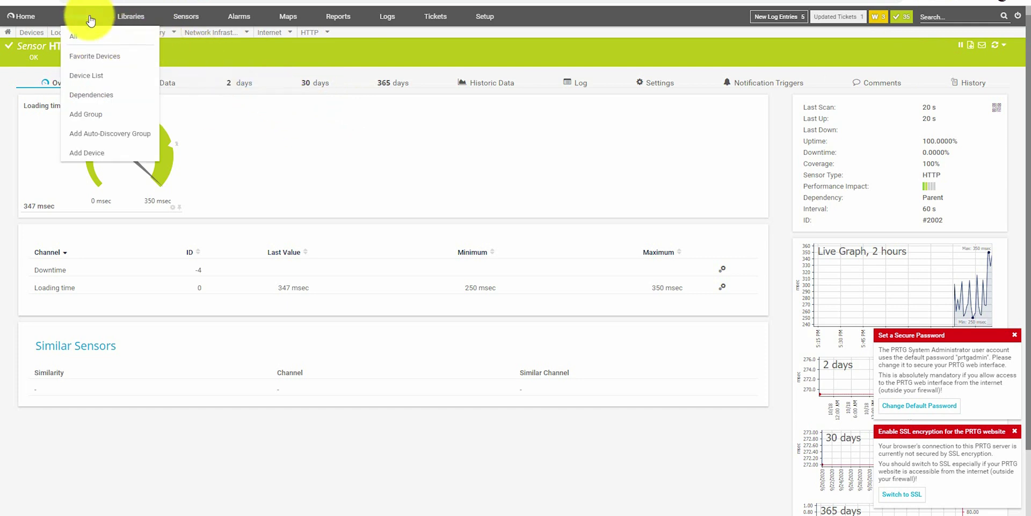
# Step: Start an SNMP Traffic sensor on Gateway/DHCP 192.168.1.1, cancel it, and go to the device page
pyautogui.click(90, 21)
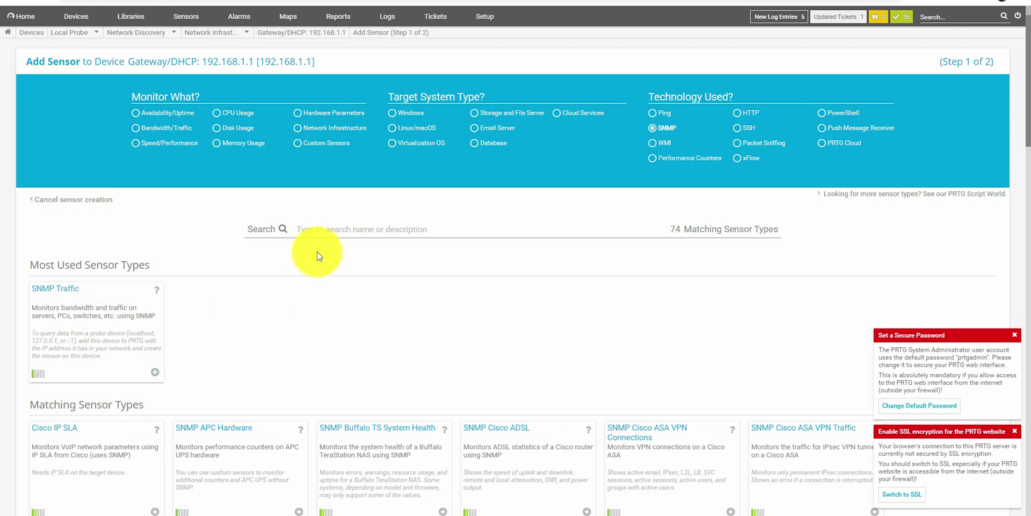
pyautogui.click(81, 318)
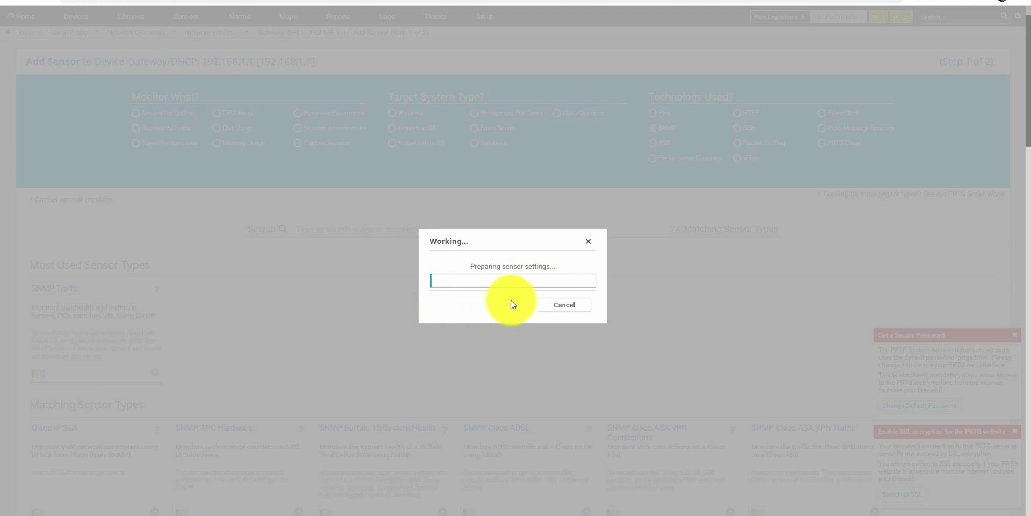
pyautogui.click(579, 303)
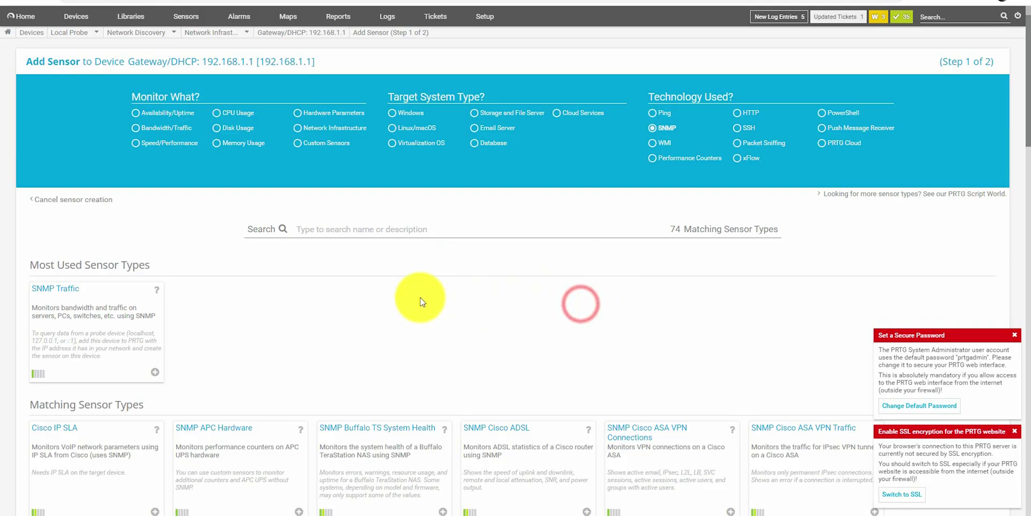
pyautogui.click(312, 34)
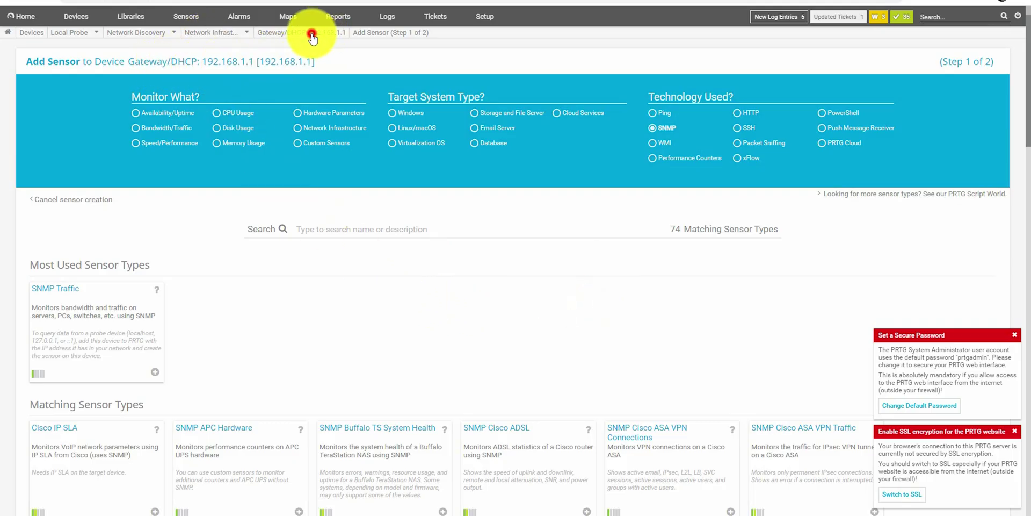
# Step: Stop inheriting SNMP credentials on the gateway, enter a custom community string, and save
pyautogui.click(666, 70)
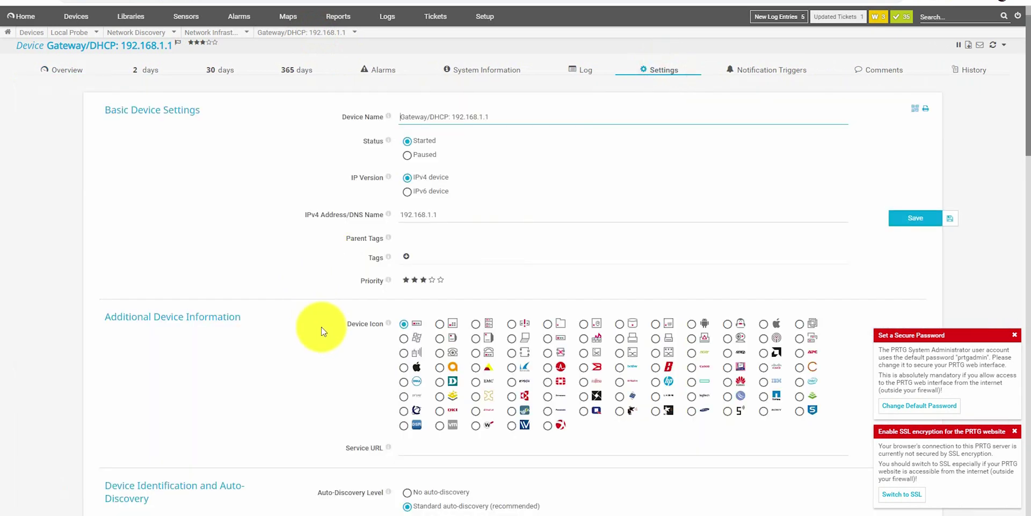
pyautogui.scroll(-4, 321, 326)
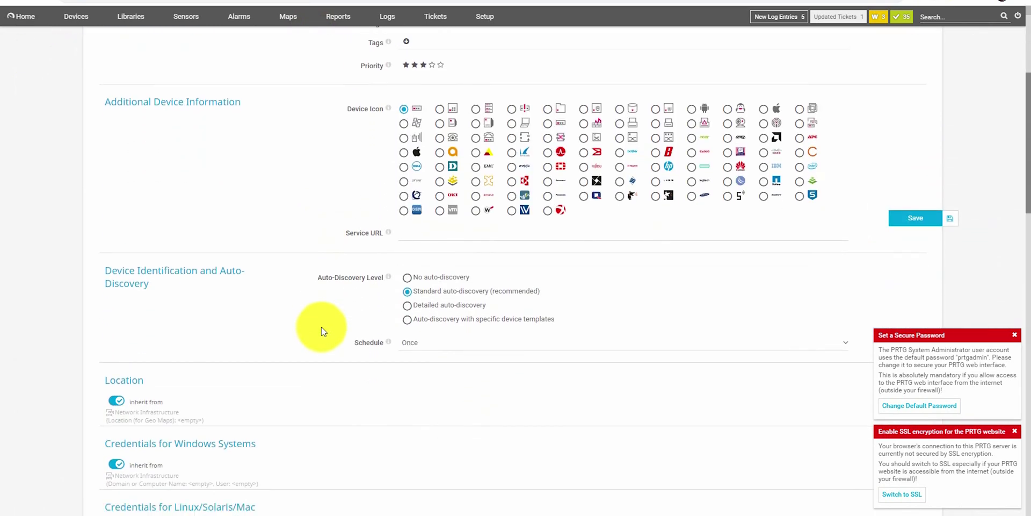
pyautogui.scroll(-6, 321, 326)
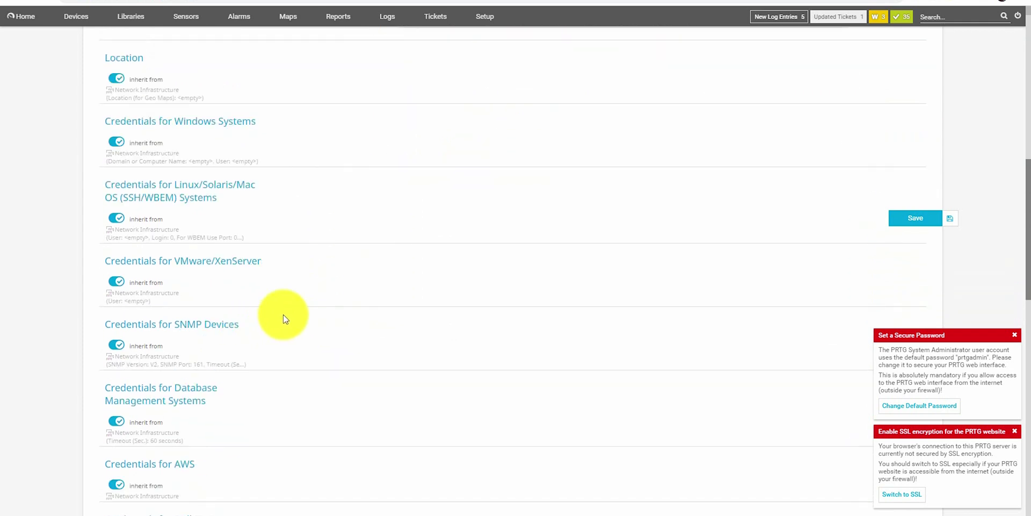
pyautogui.click(115, 346)
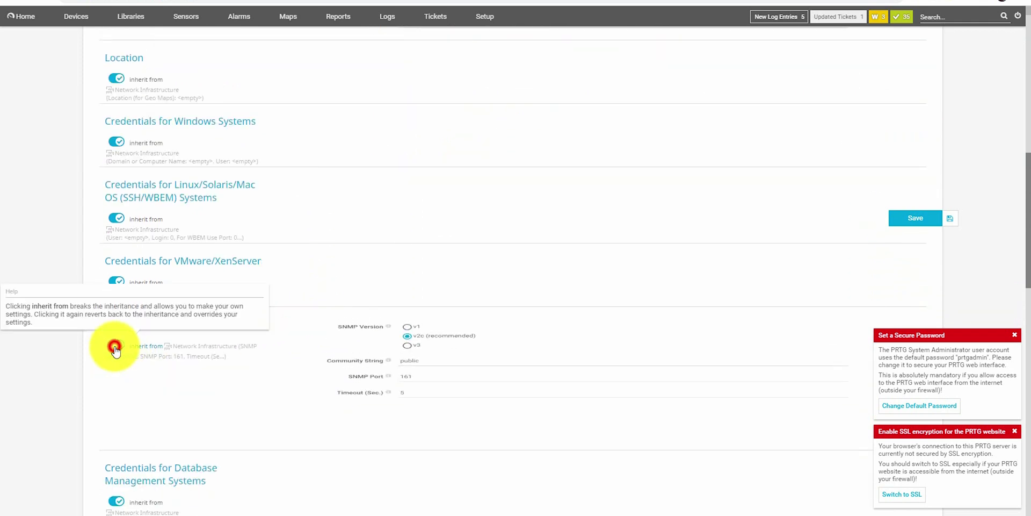
pyautogui.doubleClick(448, 380)
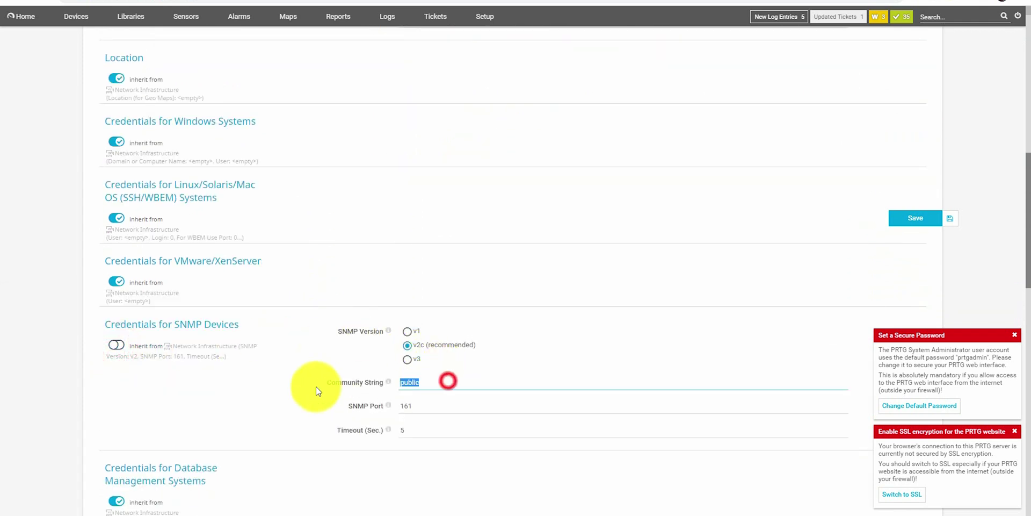
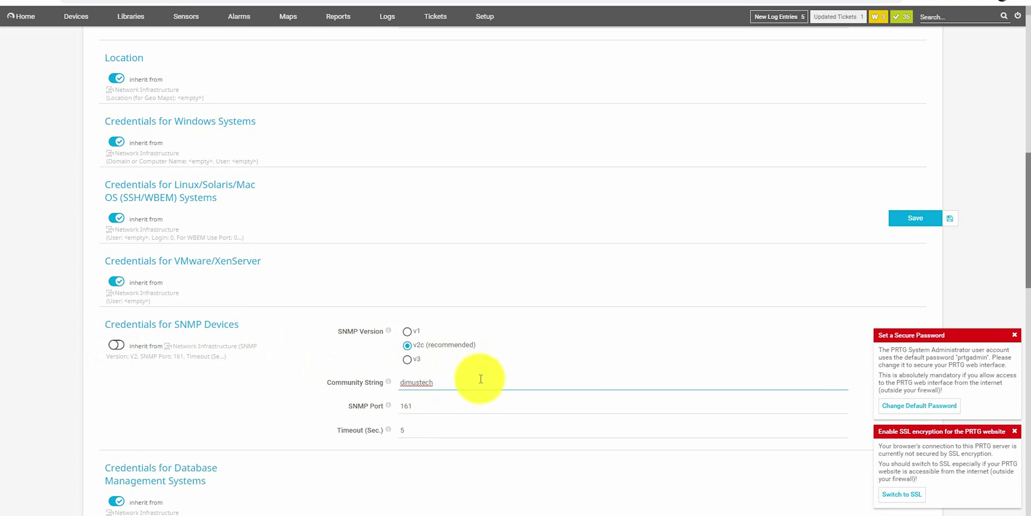
pyautogui.click(901, 218)
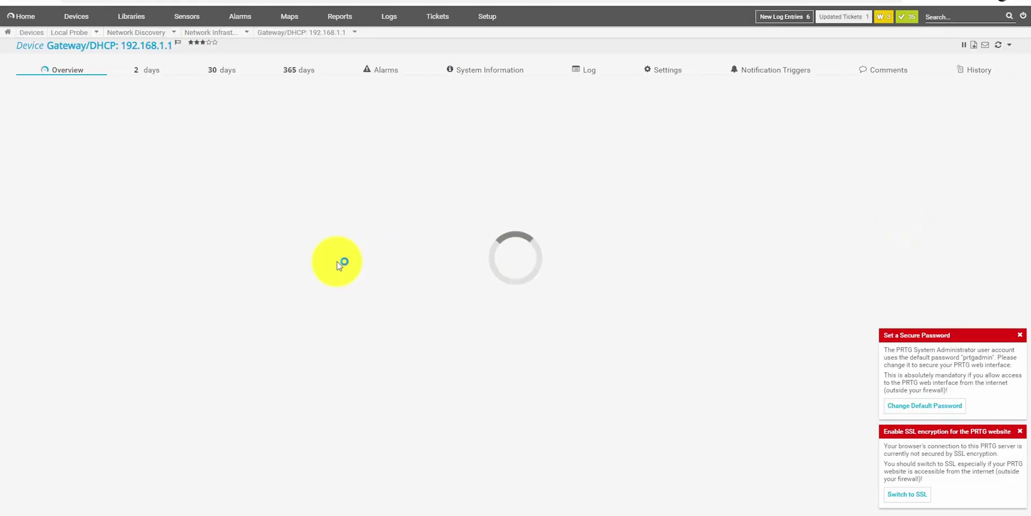
# Step: Start adding an SNMP Traffic sensor to the gateway device
pyautogui.click(774, 233)
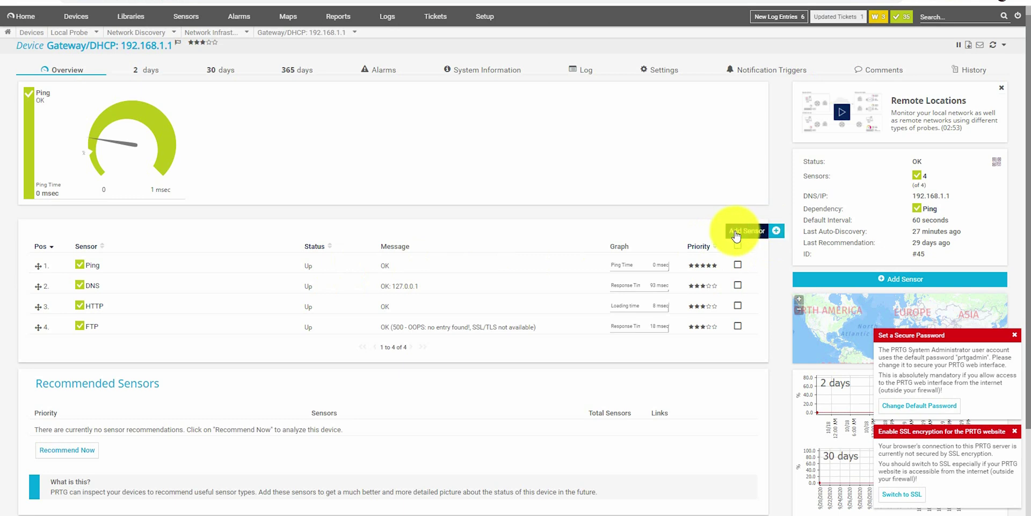
pyautogui.click(653, 127)
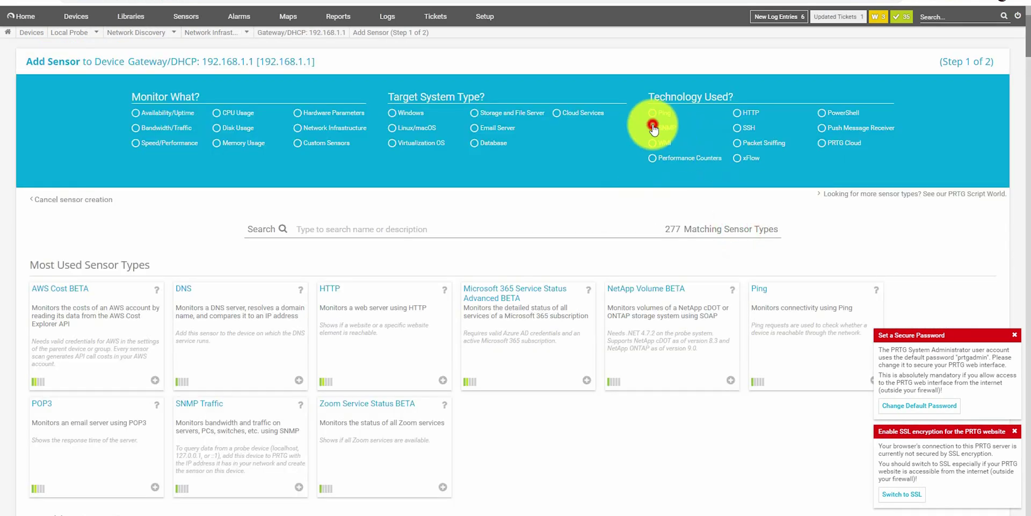
pyautogui.click(65, 291)
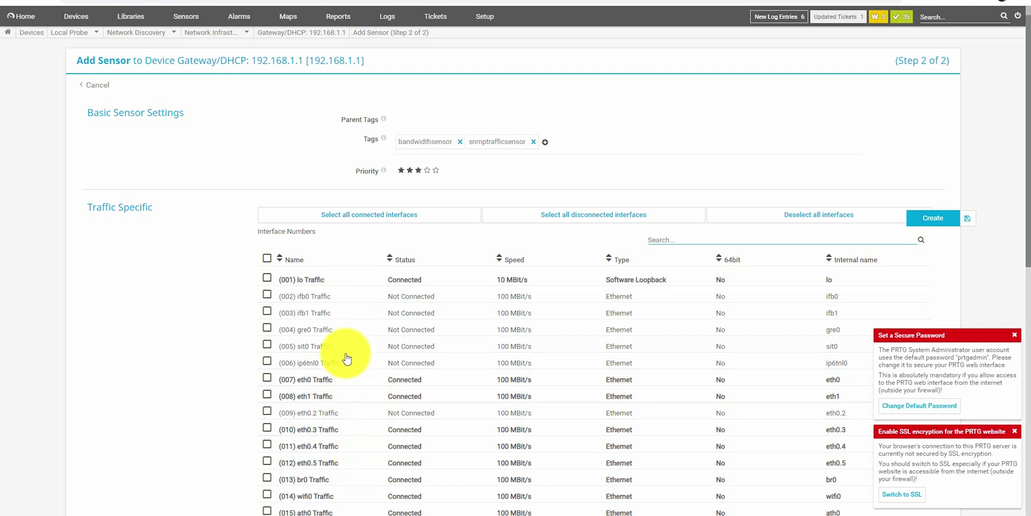
pyautogui.scroll(-1, 346, 355)
pyautogui.scroll(-1, 347, 355)
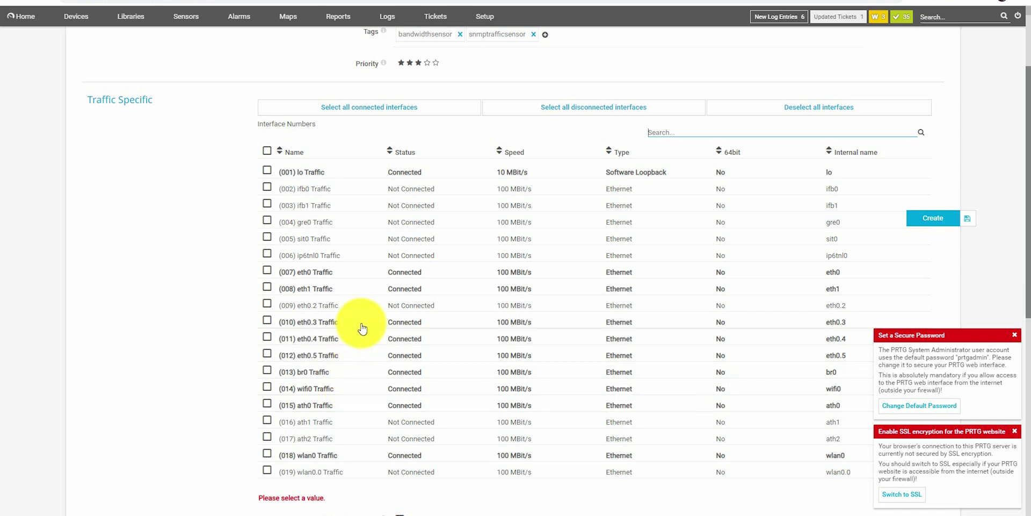
pyautogui.scroll(-2, 376, 333)
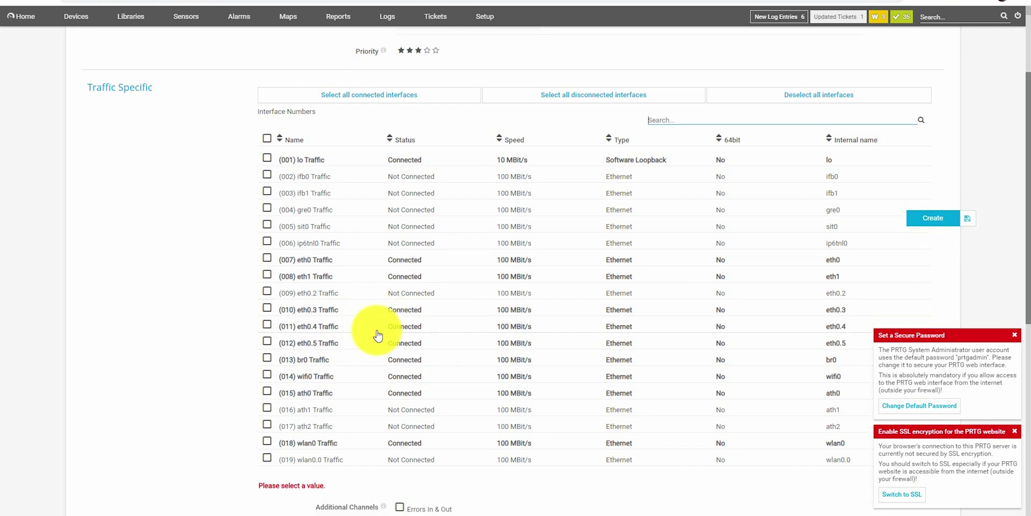
pyautogui.scroll(1, 363, 299)
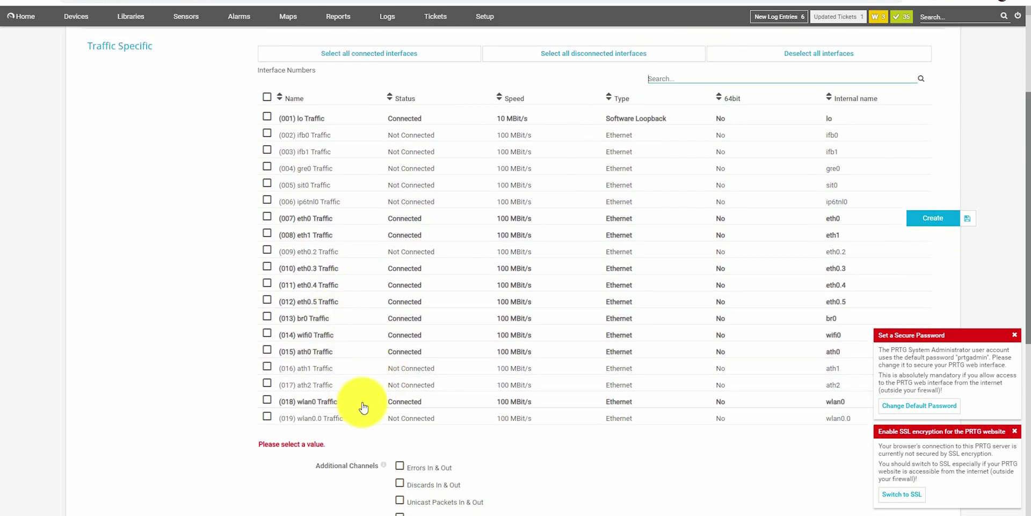
# Step: Tick the wlan0, wifi0, eth0, eth1, eth0.4, eth0.5 and ath0 interfaces for traffic monitoring
pyautogui.click(267, 399)
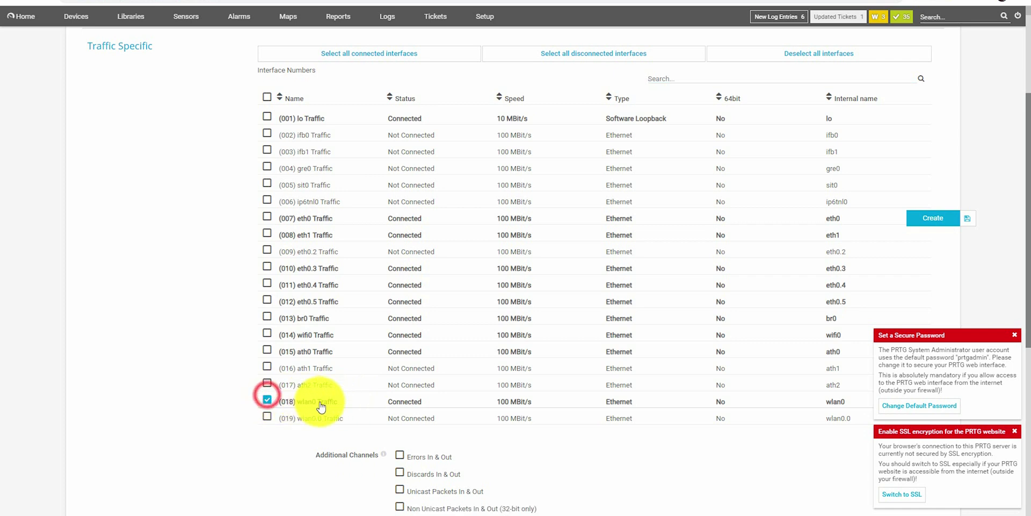
pyautogui.click(267, 334)
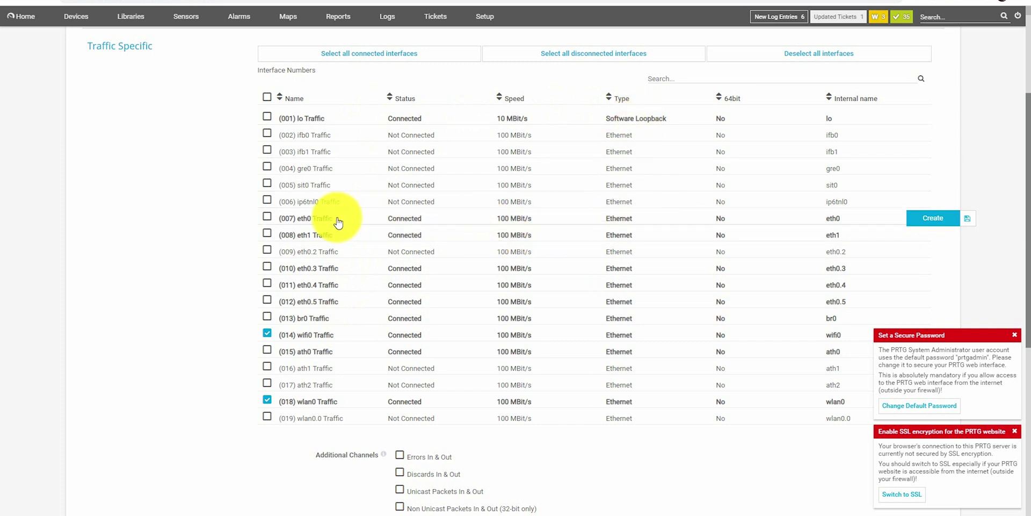
pyautogui.click(267, 217)
pyautogui.click(267, 233)
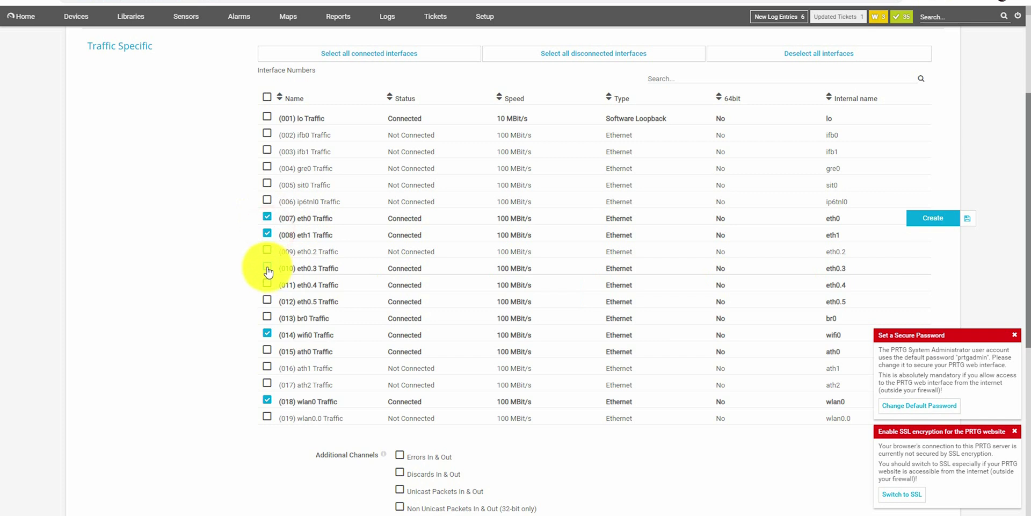
pyautogui.click(271, 285)
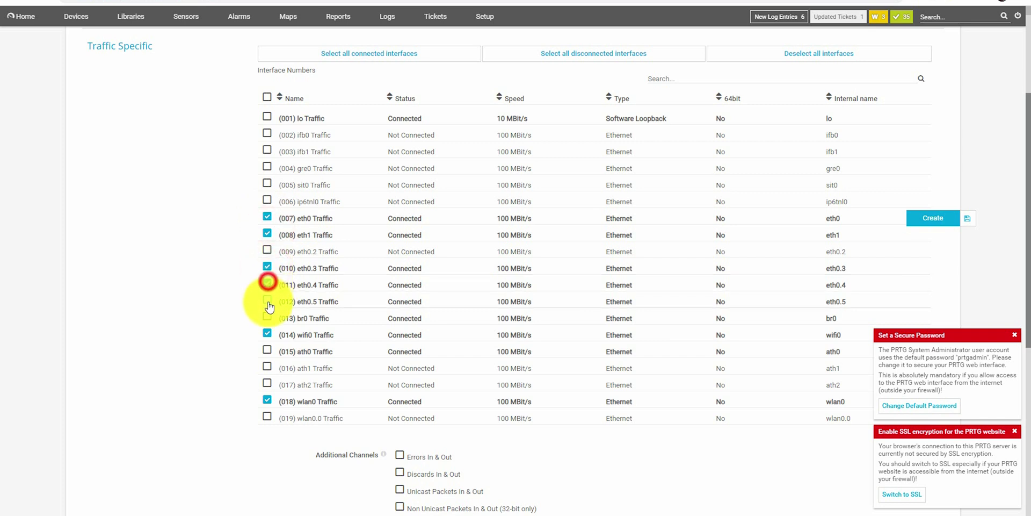
pyautogui.click(268, 302)
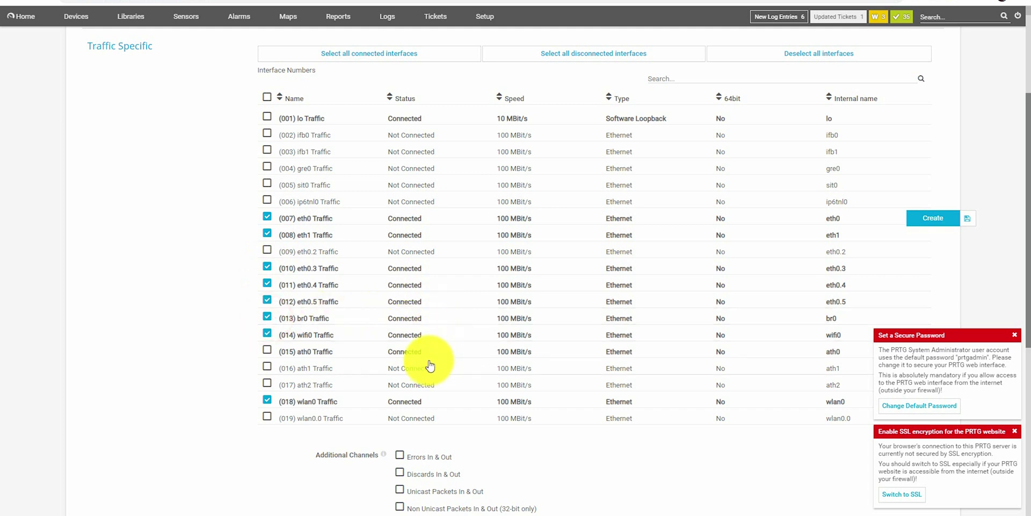
pyautogui.click(267, 350)
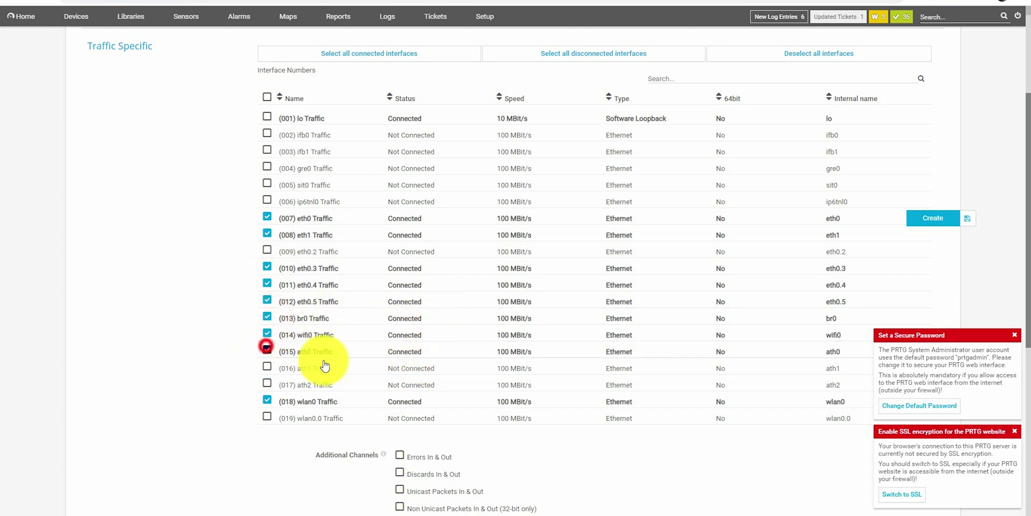
pyautogui.scroll(-2, 284, 355)
pyautogui.scroll(-3, 290, 357)
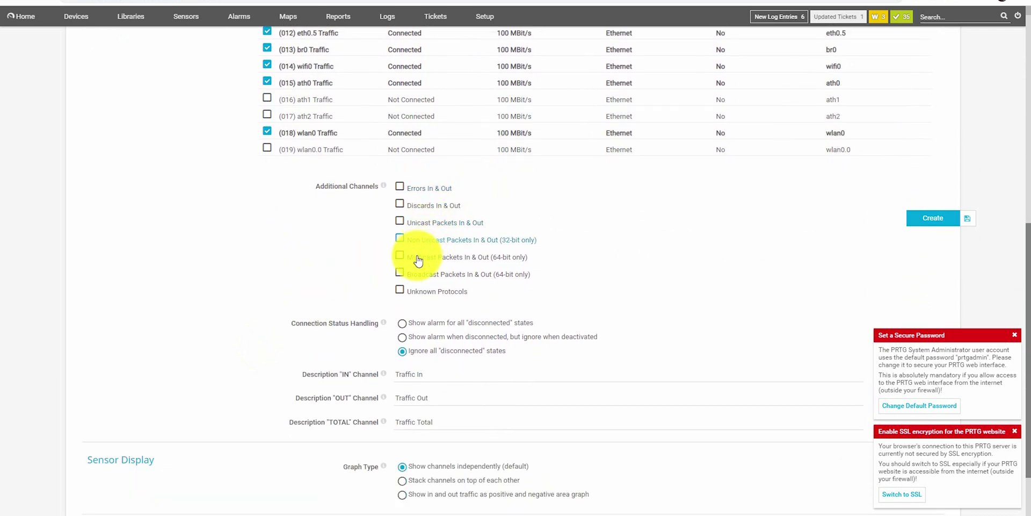
pyautogui.scroll(-1, 337, 307)
pyautogui.scroll(-1, 335, 307)
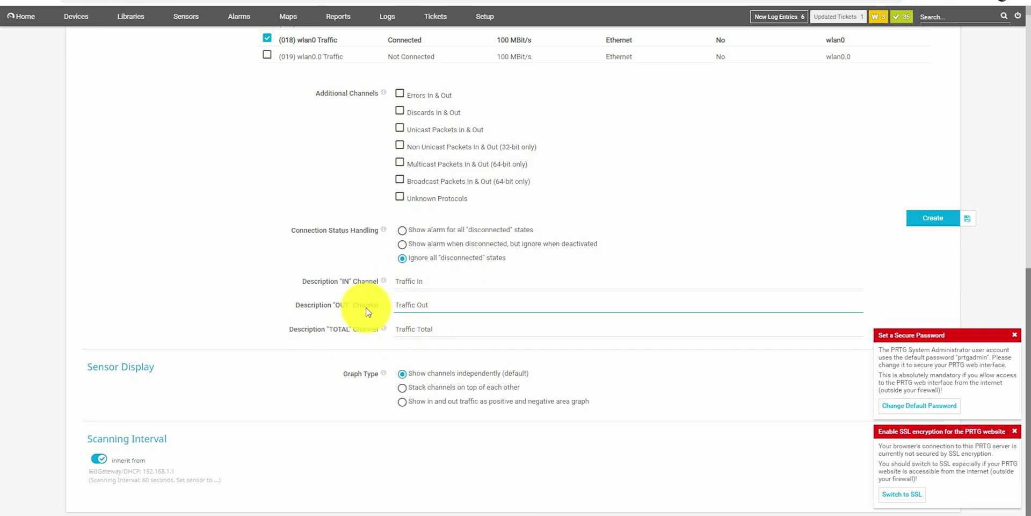
# Step: Create the traffic sensors and resume all sensors on the gateway
pyautogui.click(928, 219)
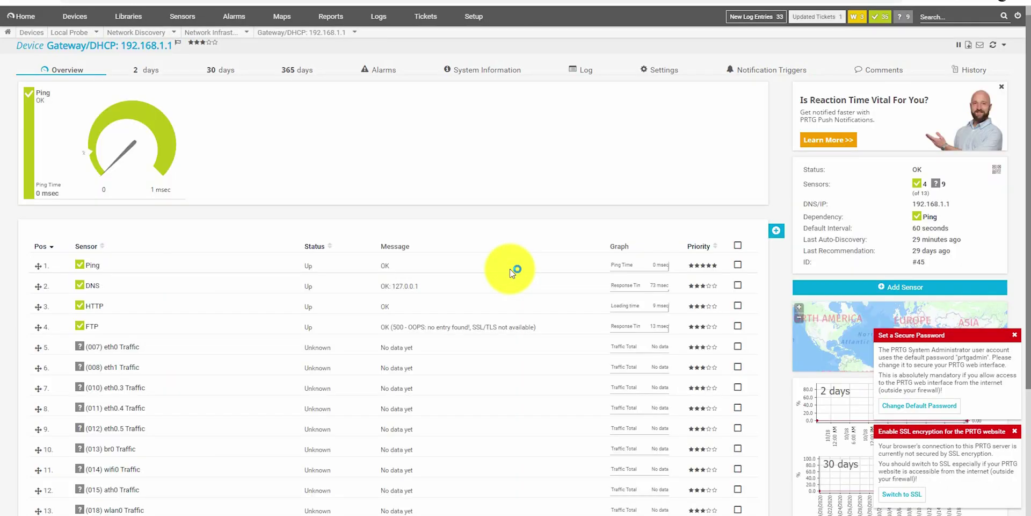
pyautogui.scroll(-2, 510, 269)
pyautogui.click(738, 137)
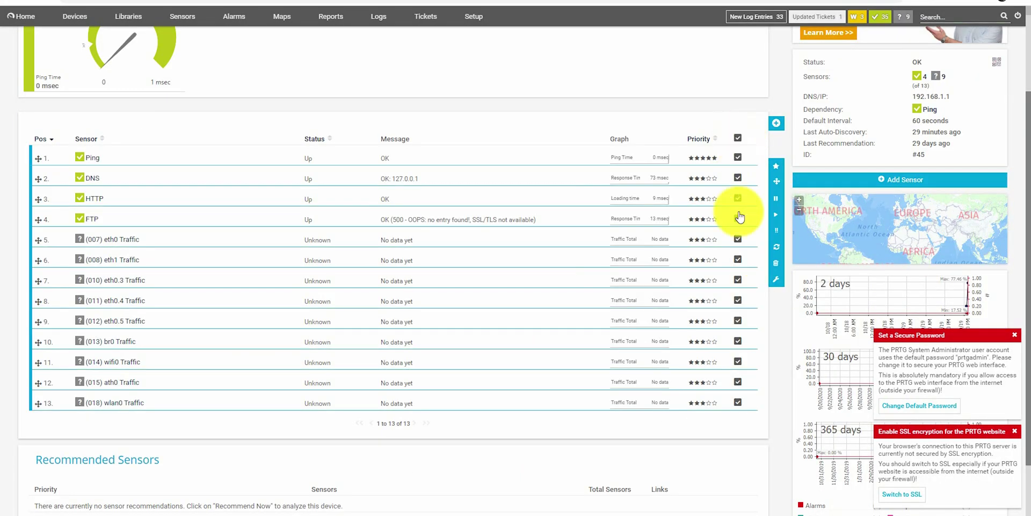
pyautogui.click(775, 214)
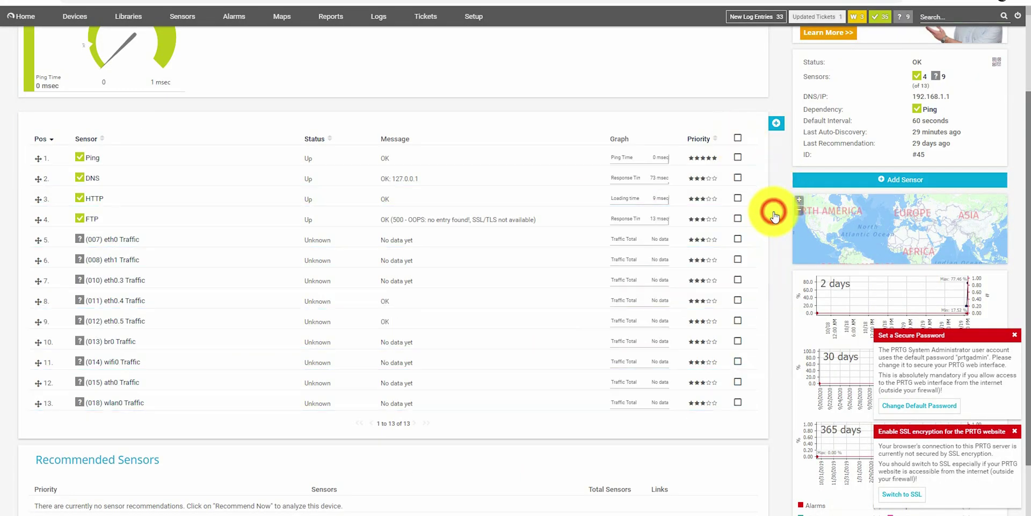
# Step: Scan all gateway sensors until they report values, then open the (008) eth1 Traffic sensor
pyautogui.click(738, 138)
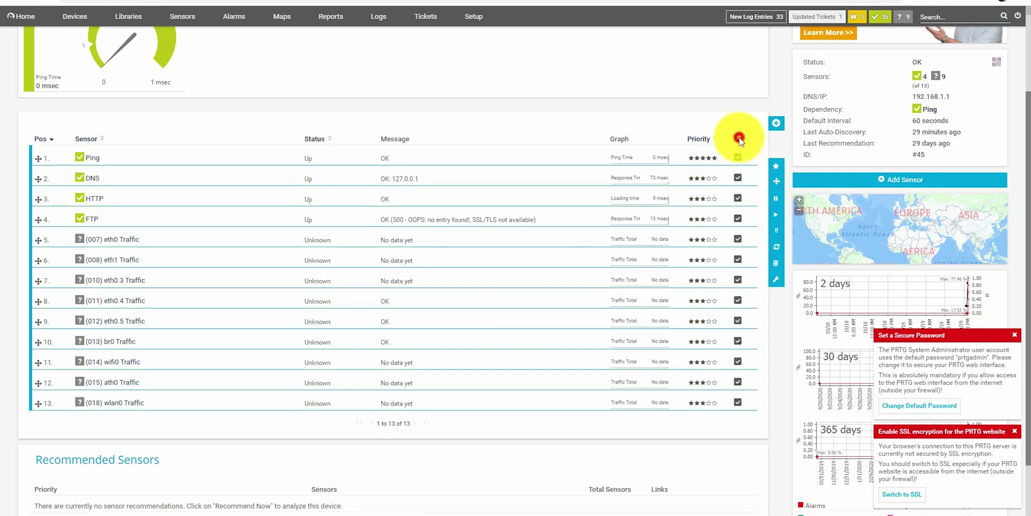
pyautogui.click(777, 248)
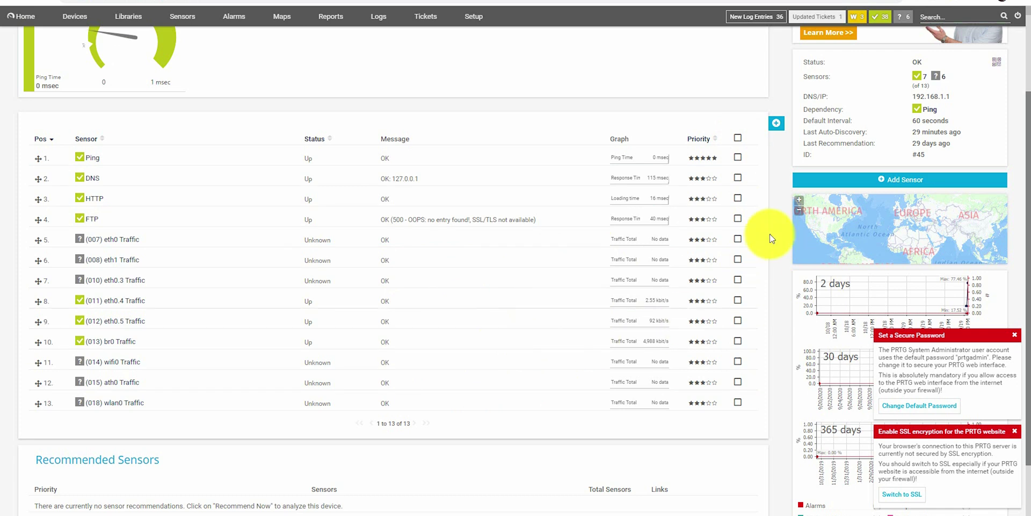
pyautogui.click(737, 138)
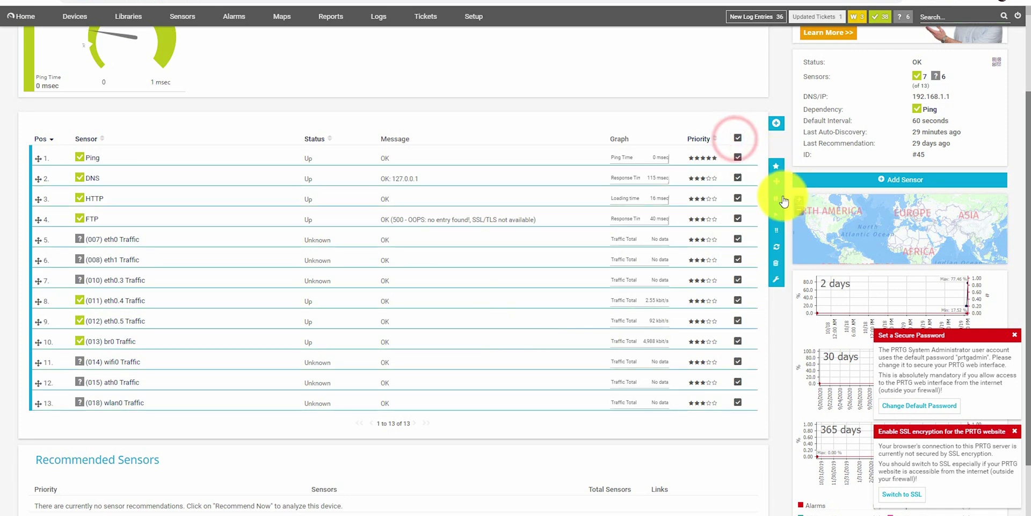
pyautogui.click(776, 221)
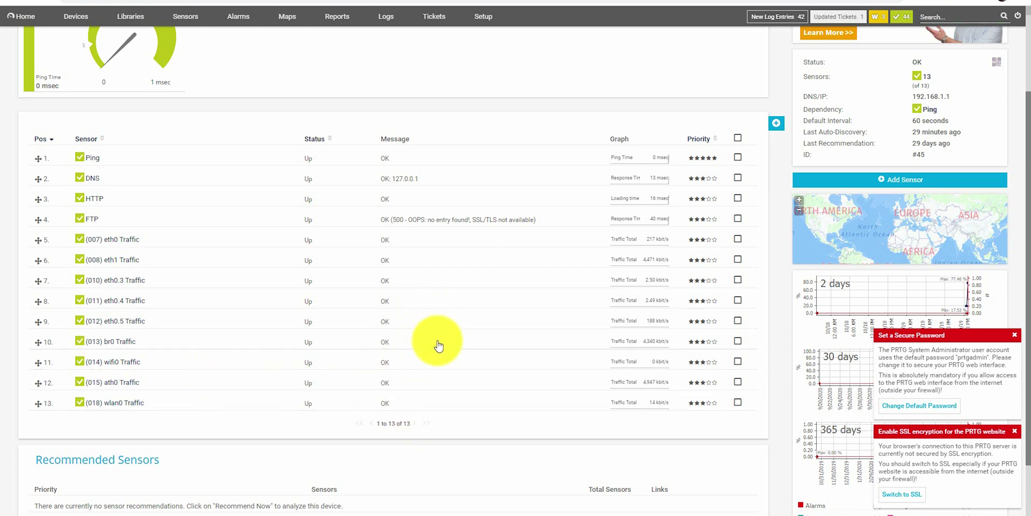
pyautogui.click(119, 260)
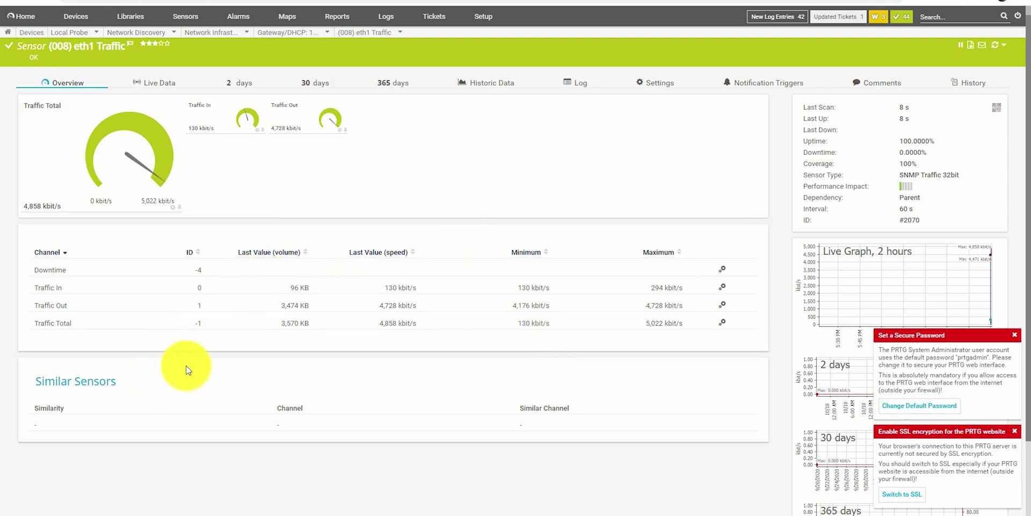
# Step: Show the eth1 Traffic sensor's Live Data and refresh it after a scan for new readings
pyautogui.click(162, 81)
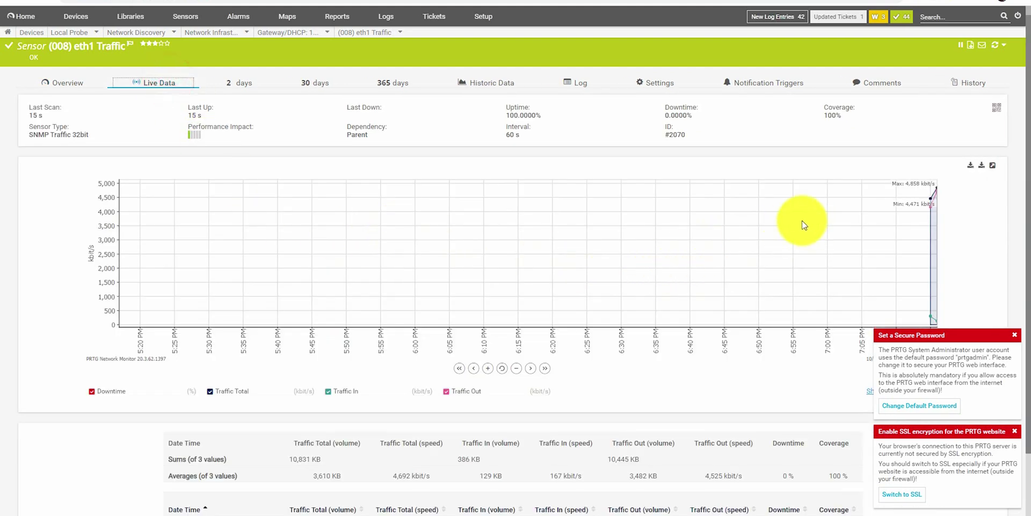
pyautogui.click(993, 51)
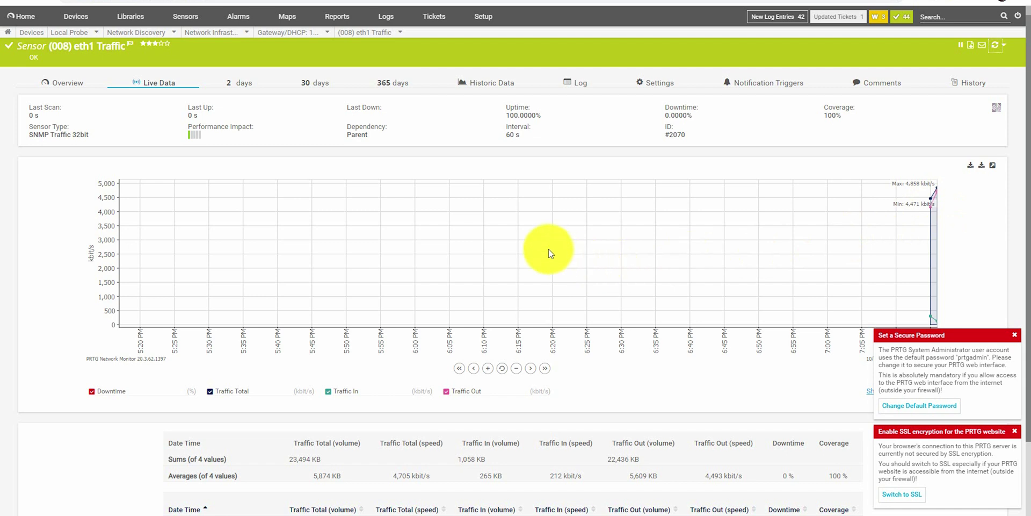
pyautogui.scroll(-2, 545, 250)
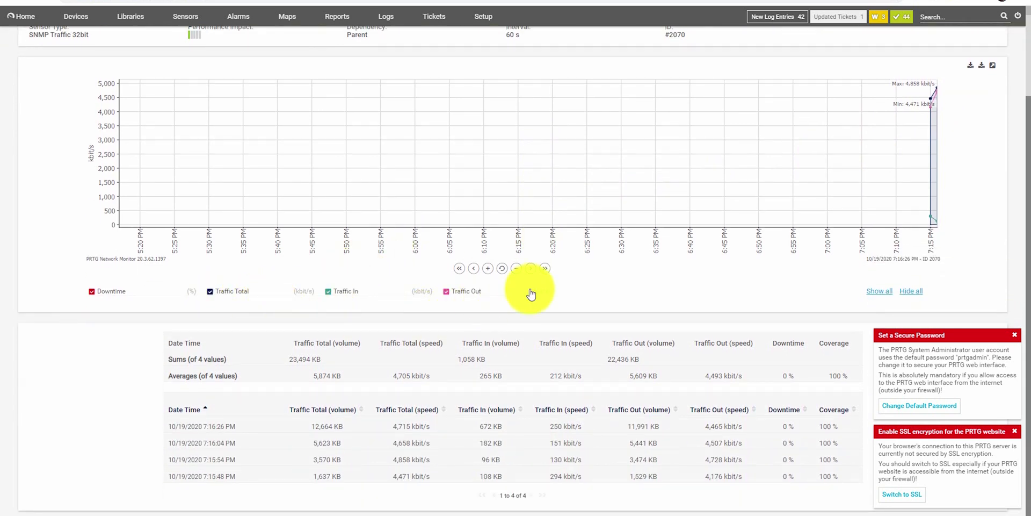
pyautogui.scroll(1, 752, 215)
pyautogui.scroll(1, 752, 215)
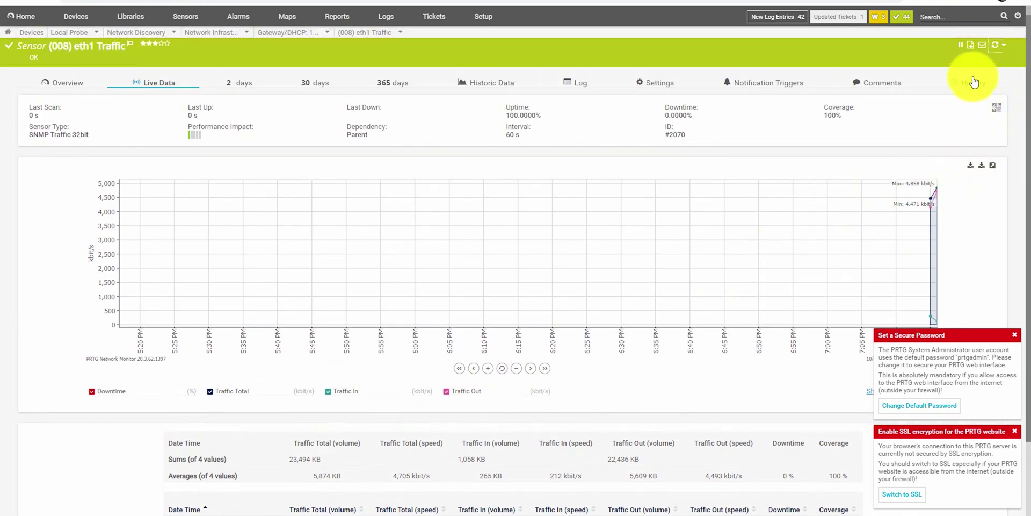
pyautogui.click(991, 47)
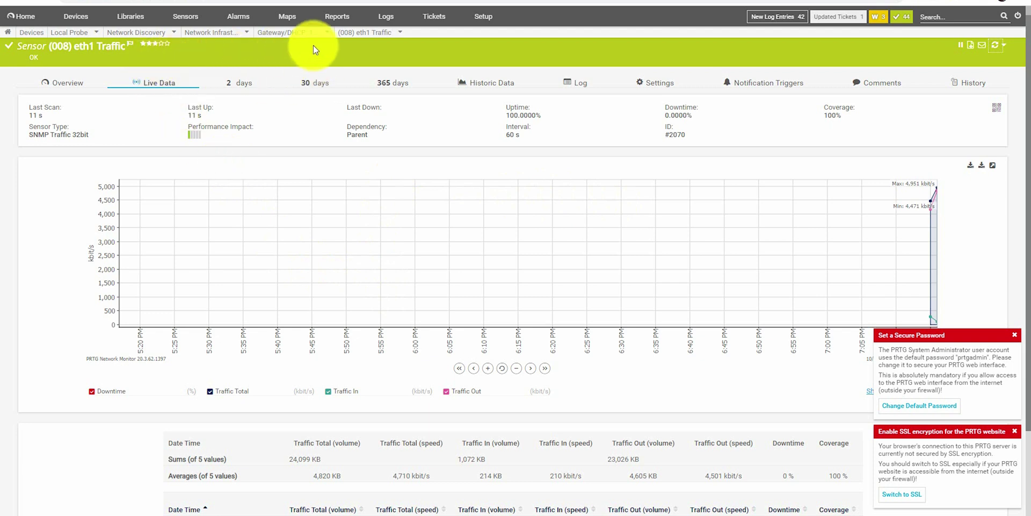
# Step: Go back to the Gateway/DHCP: 192.168.1.1 device and open the (018) wlan0 Traffic sensor
pyautogui.click(298, 33)
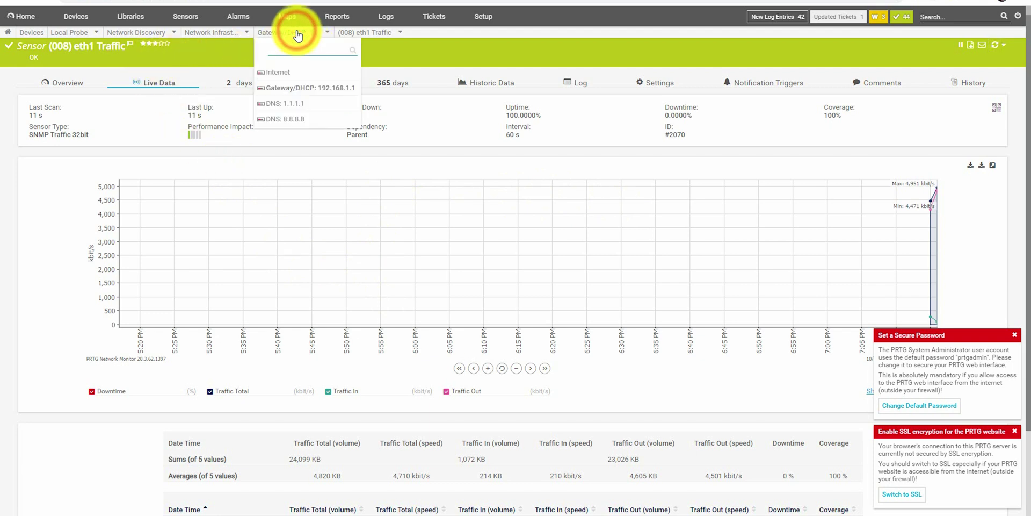
pyautogui.click(312, 88)
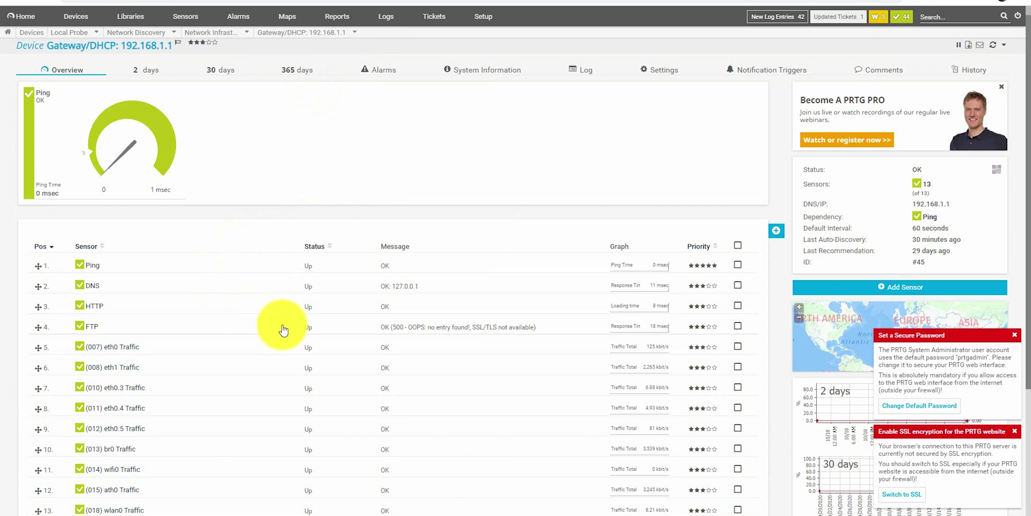
pyautogui.scroll(-3, 267, 381)
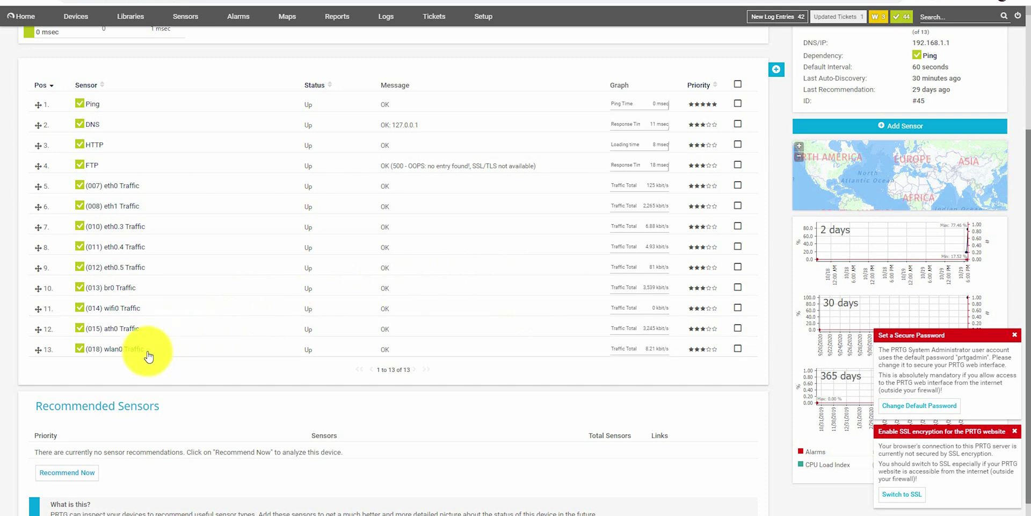
pyautogui.click(118, 351)
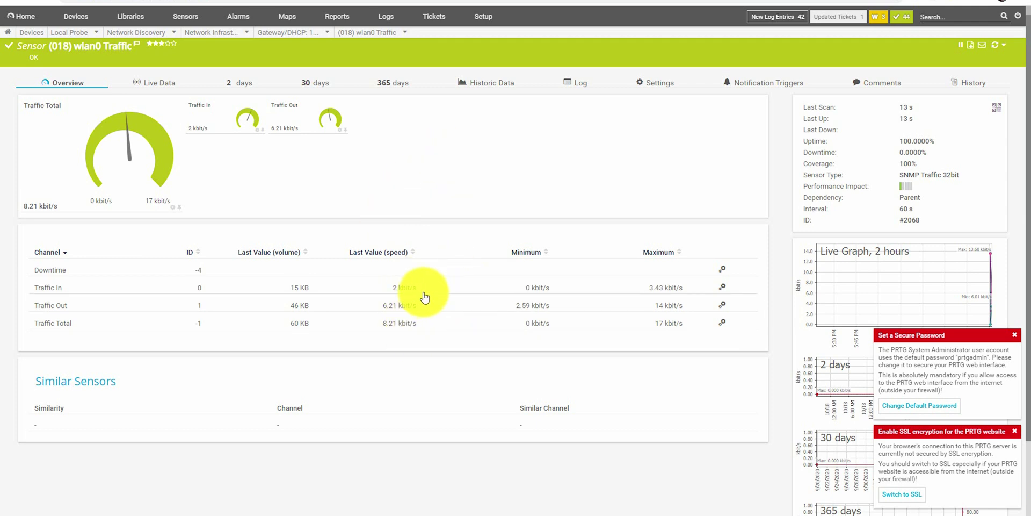
# Step: Review the wlan0 sensor's Live Data graph and table, then return to the Root group overview
pyautogui.click(163, 88)
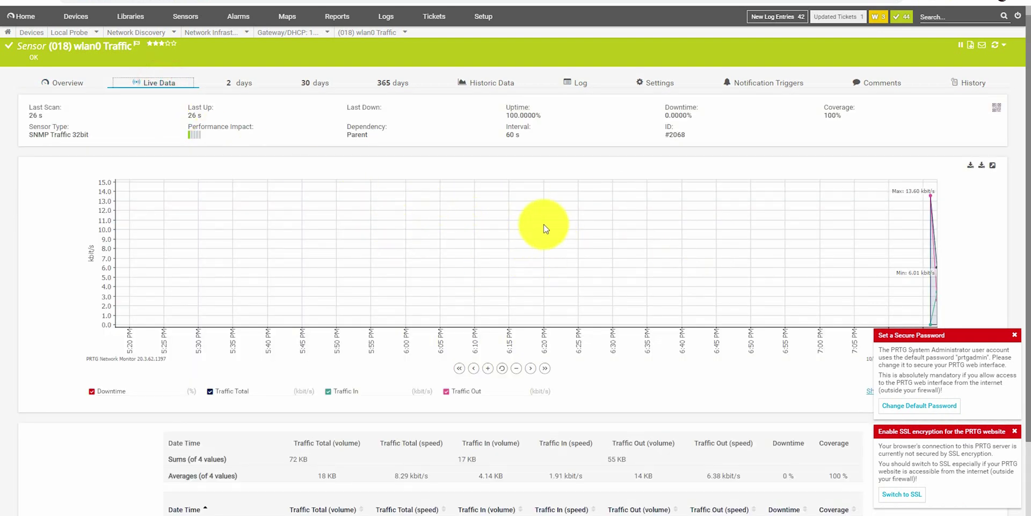
pyautogui.scroll(-1, 544, 225)
pyautogui.scroll(-1, 543, 224)
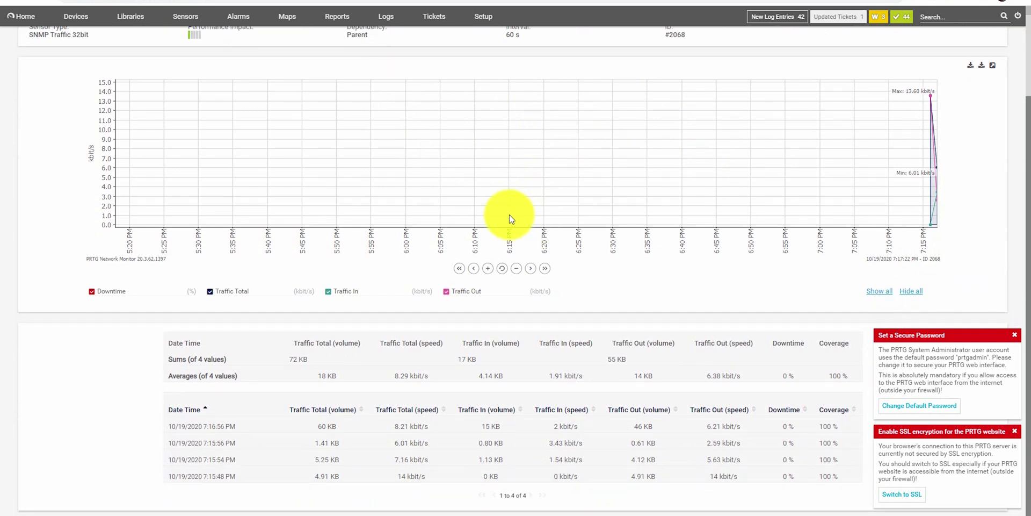
pyautogui.scroll(2, 509, 214)
pyautogui.click(34, 31)
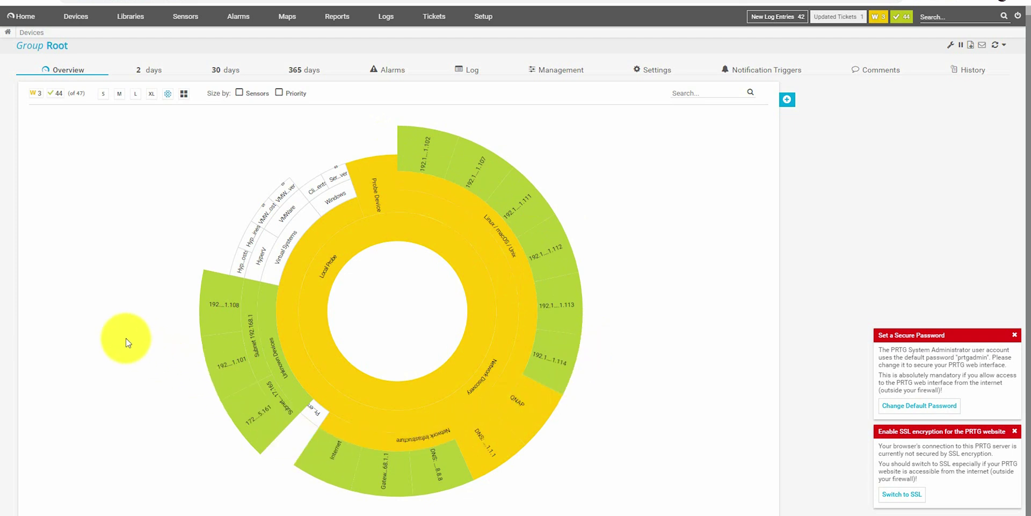
pyautogui.click(644, 190)
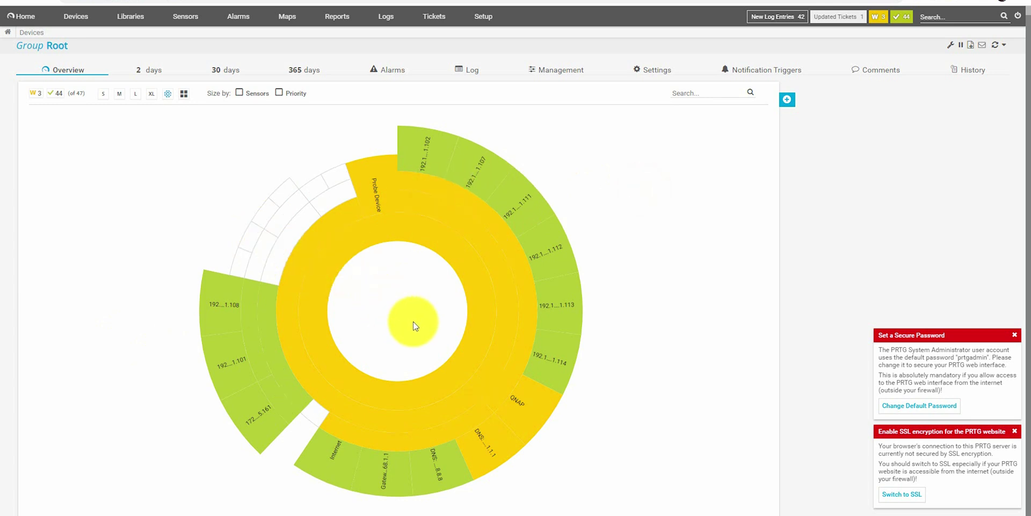